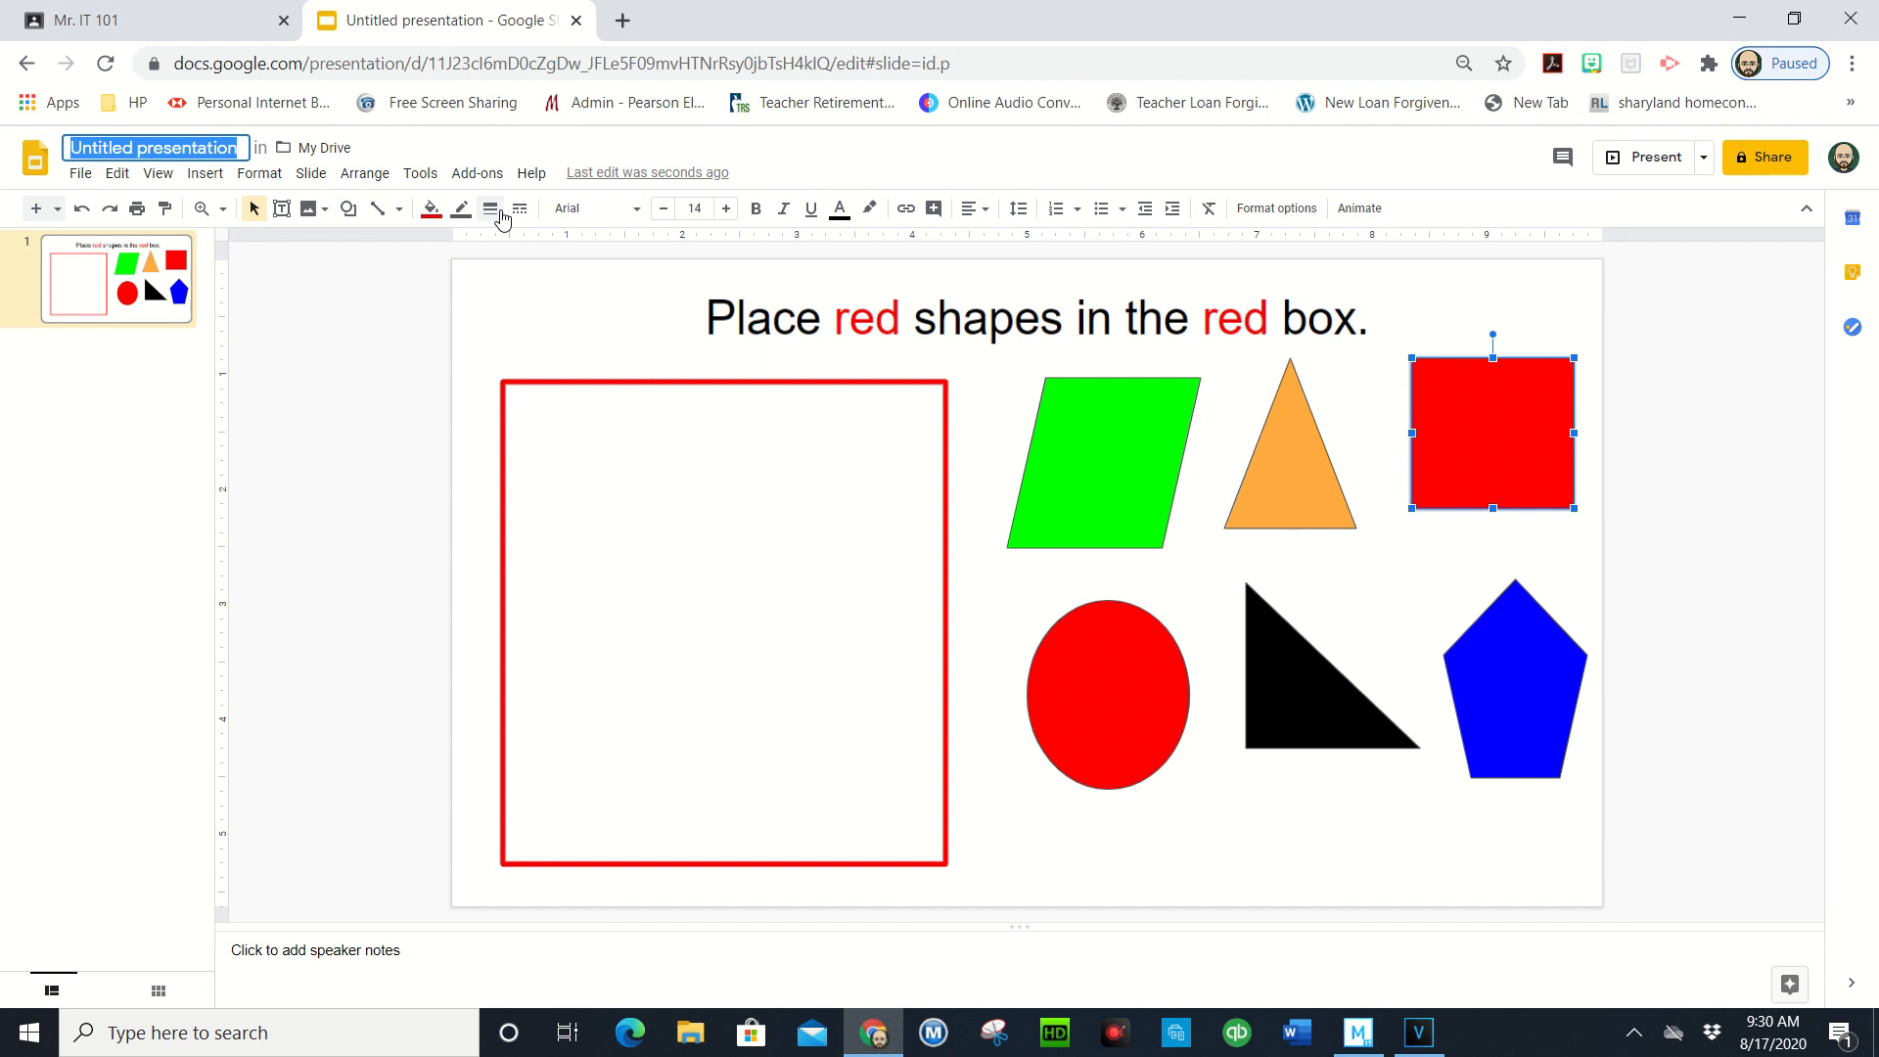
# - Rename the Slides presentation to 'Red Shapes 1.1' and close its tab
pyautogui.write('Red')
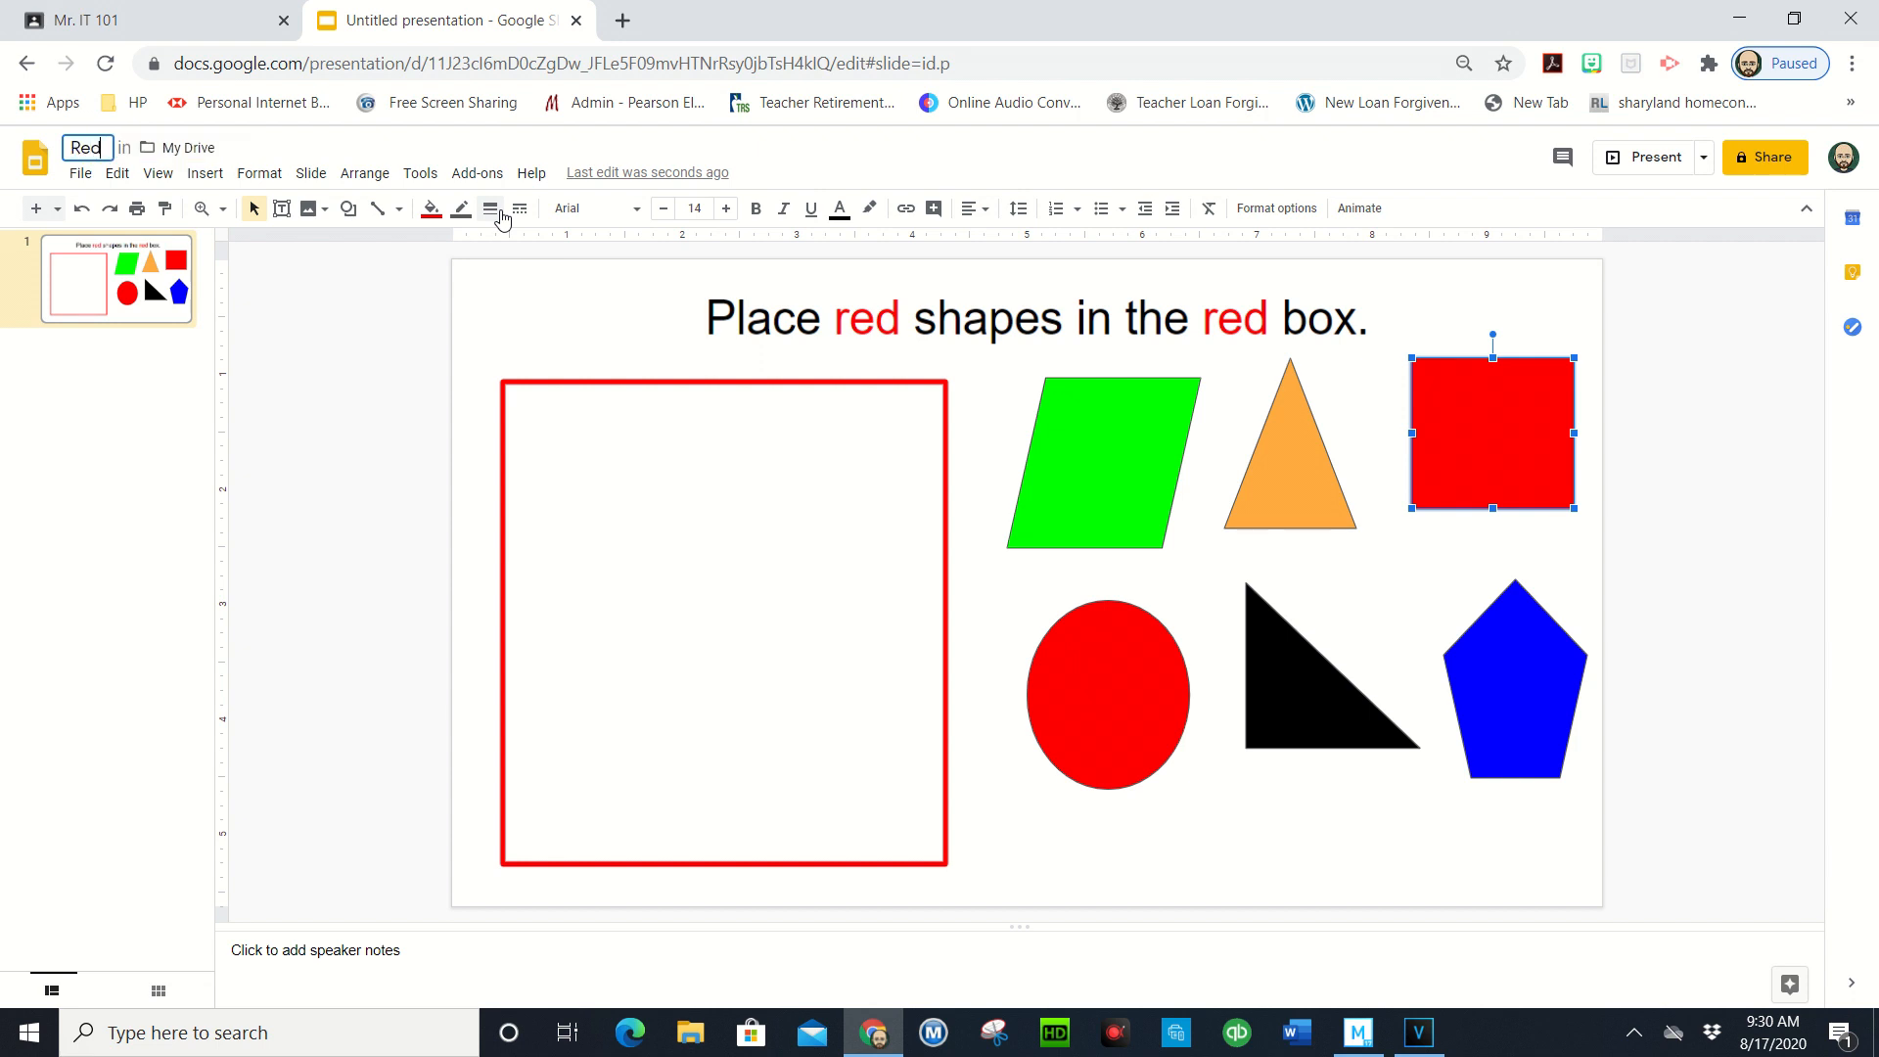
pyautogui.write(' Shapes 1.1')
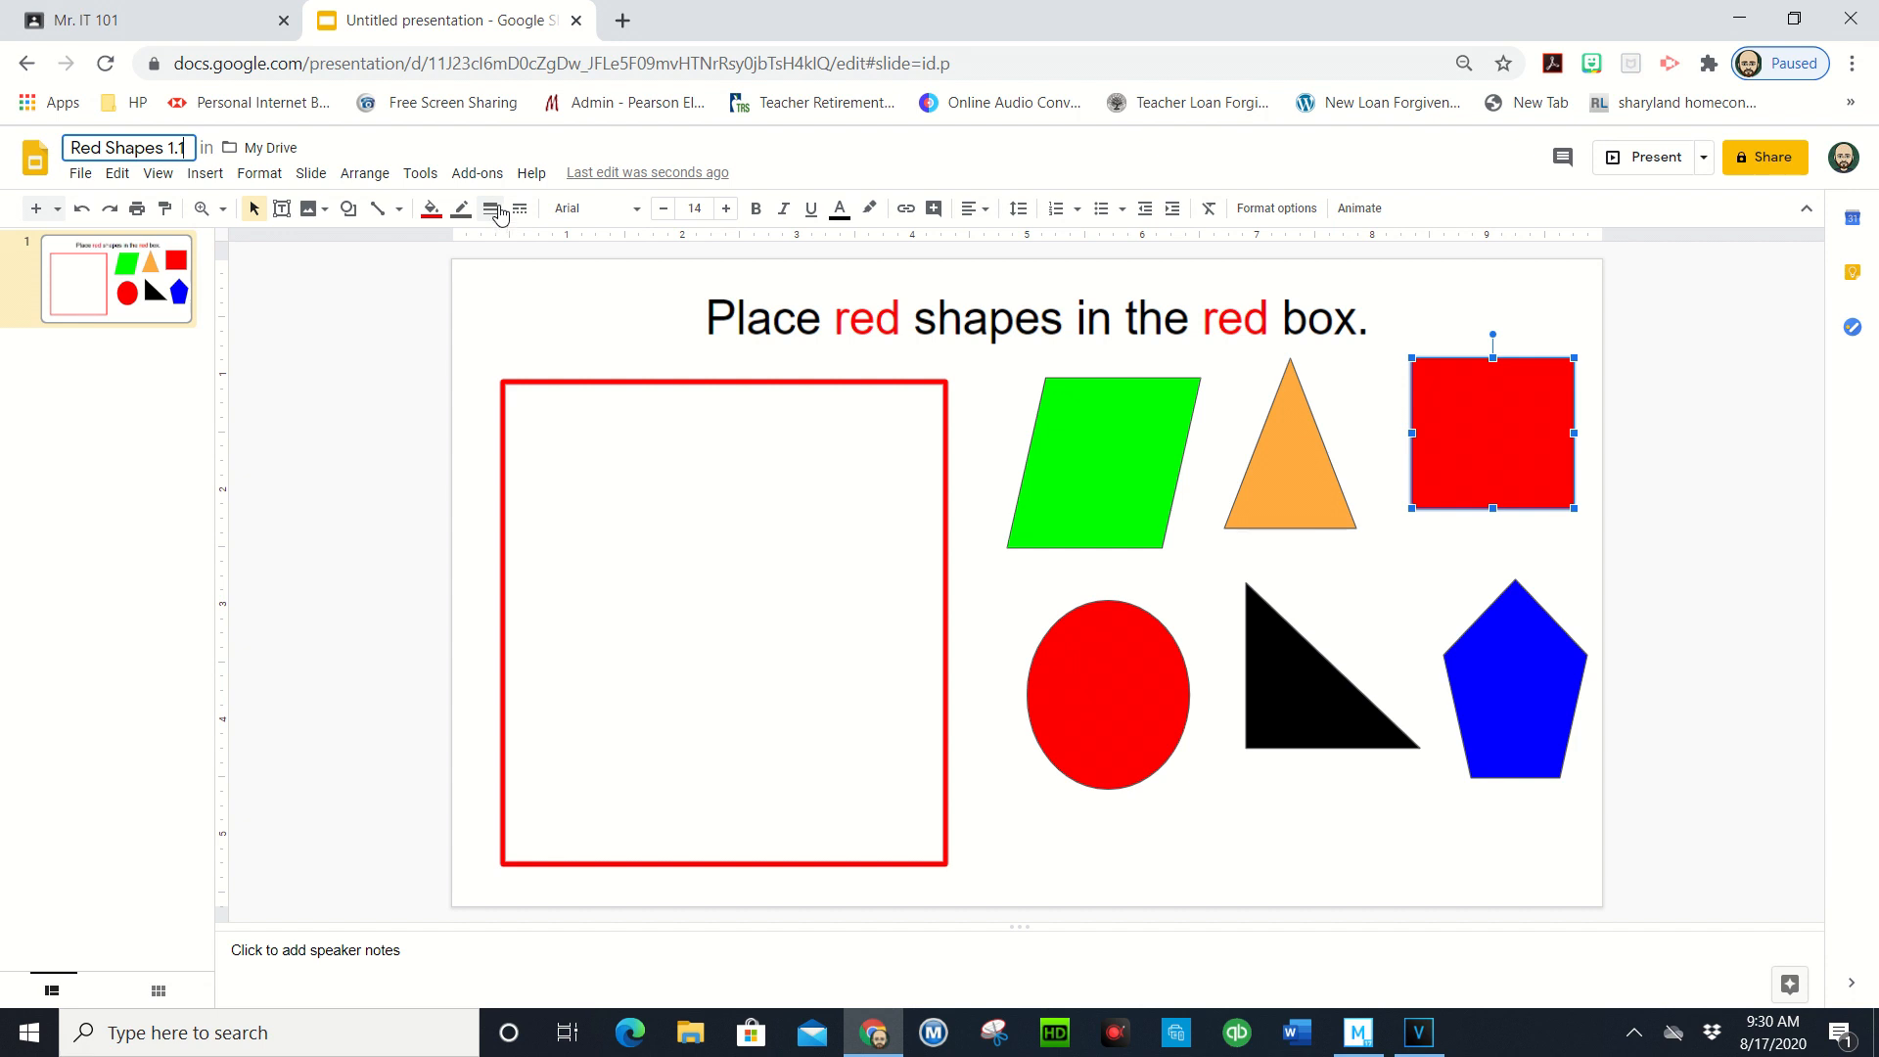
pyautogui.click(989, 573)
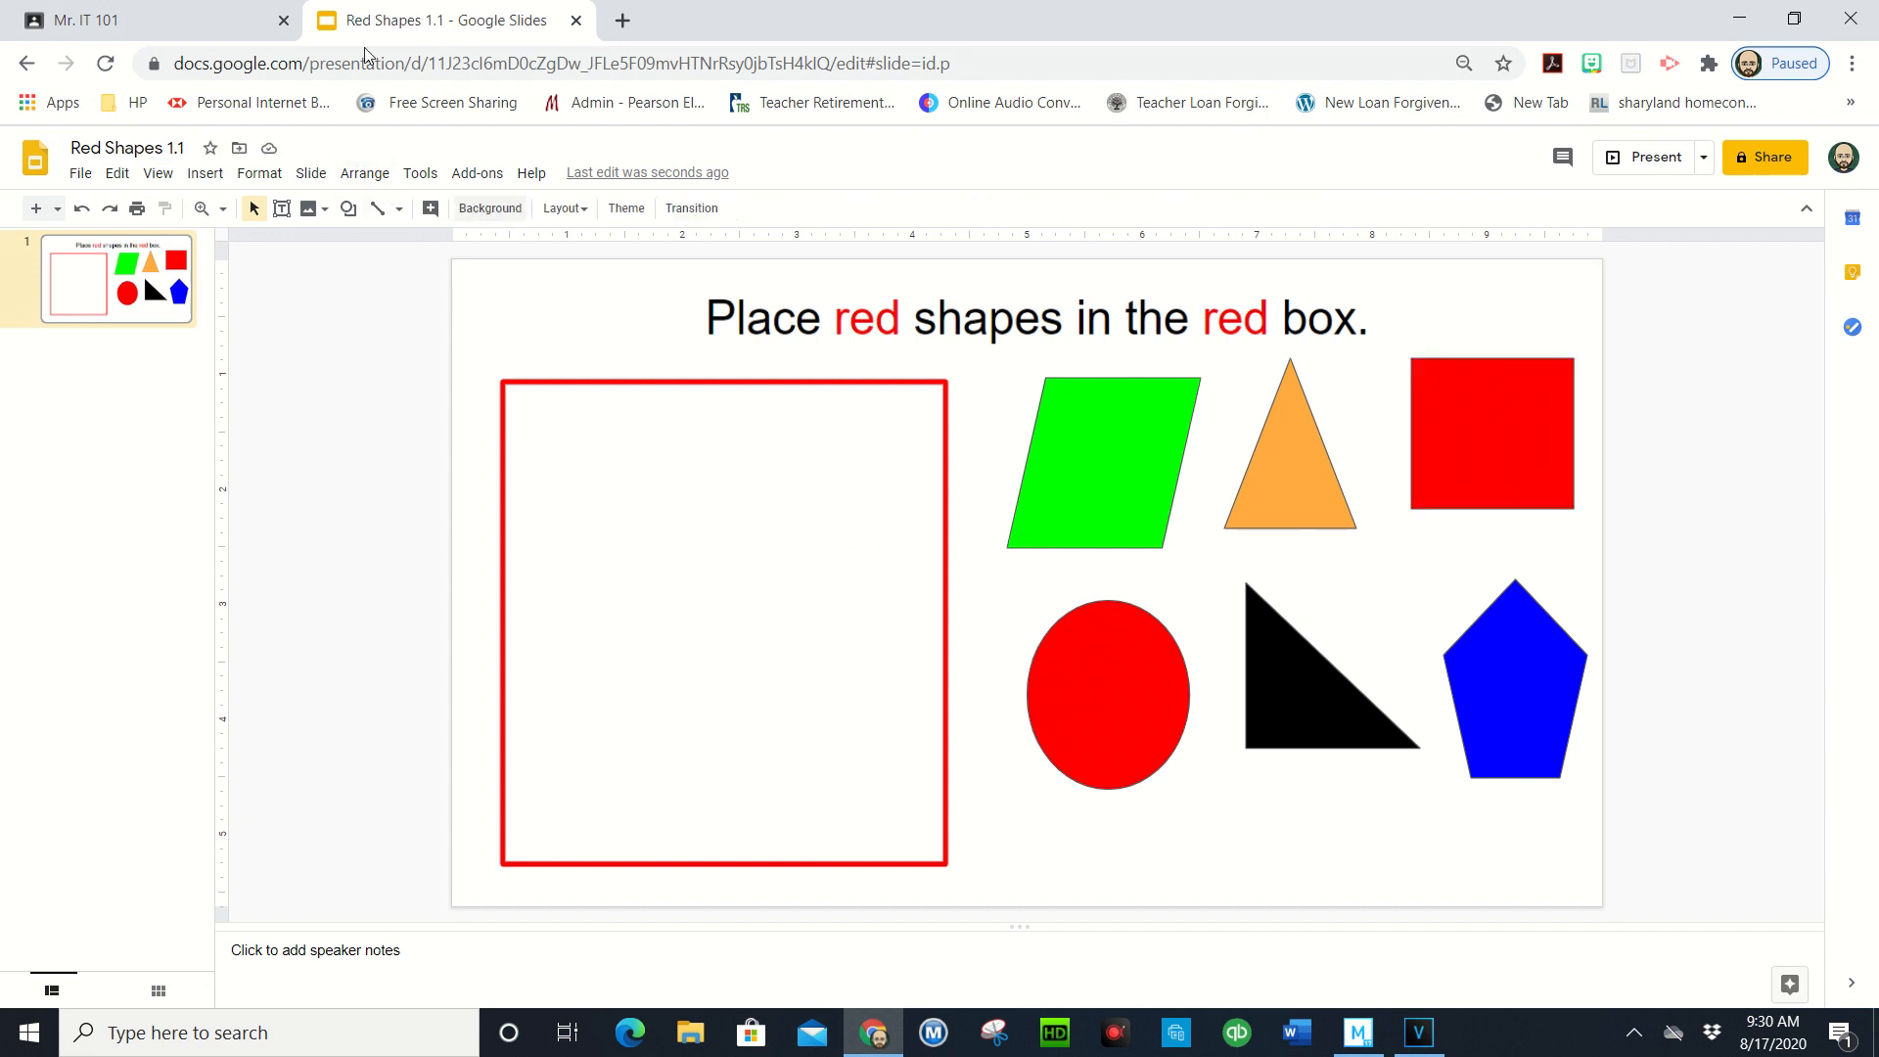
pyautogui.click(577, 20)
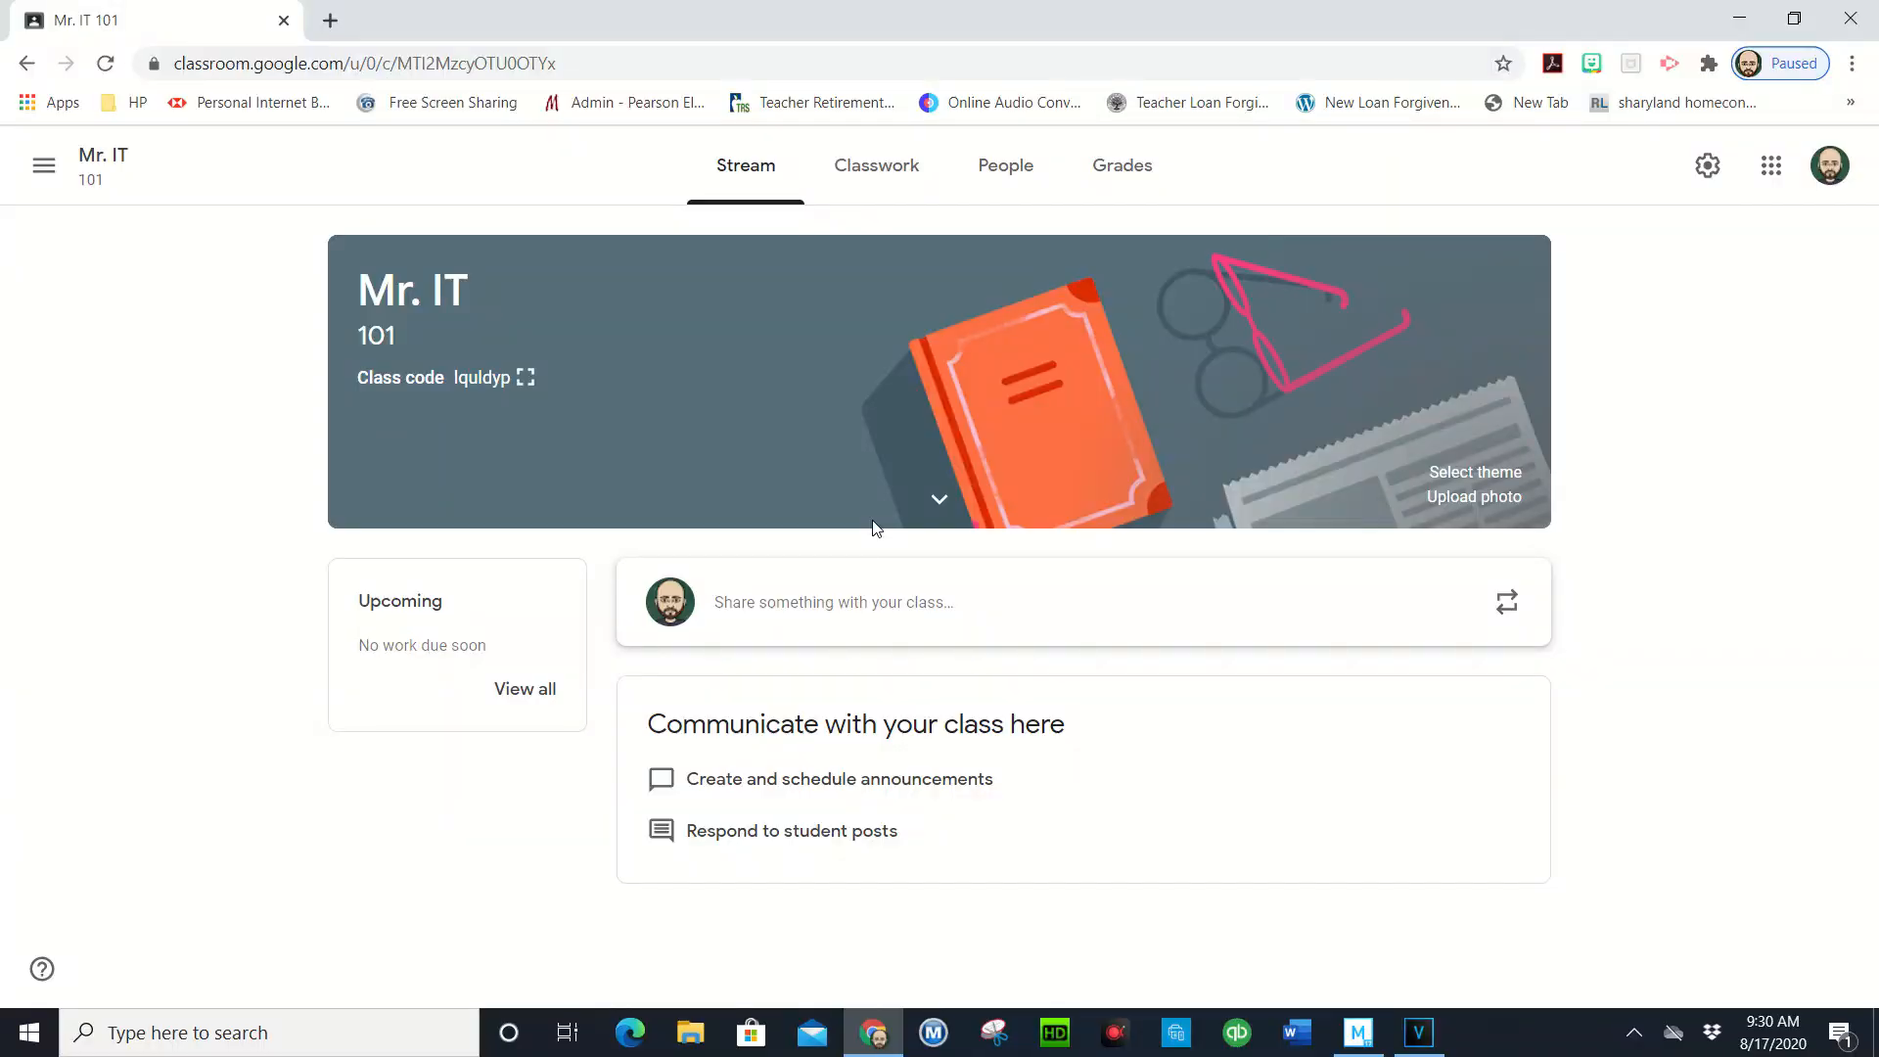
# - Create a new assignment from the class's Classwork page
pyautogui.click(871, 184)
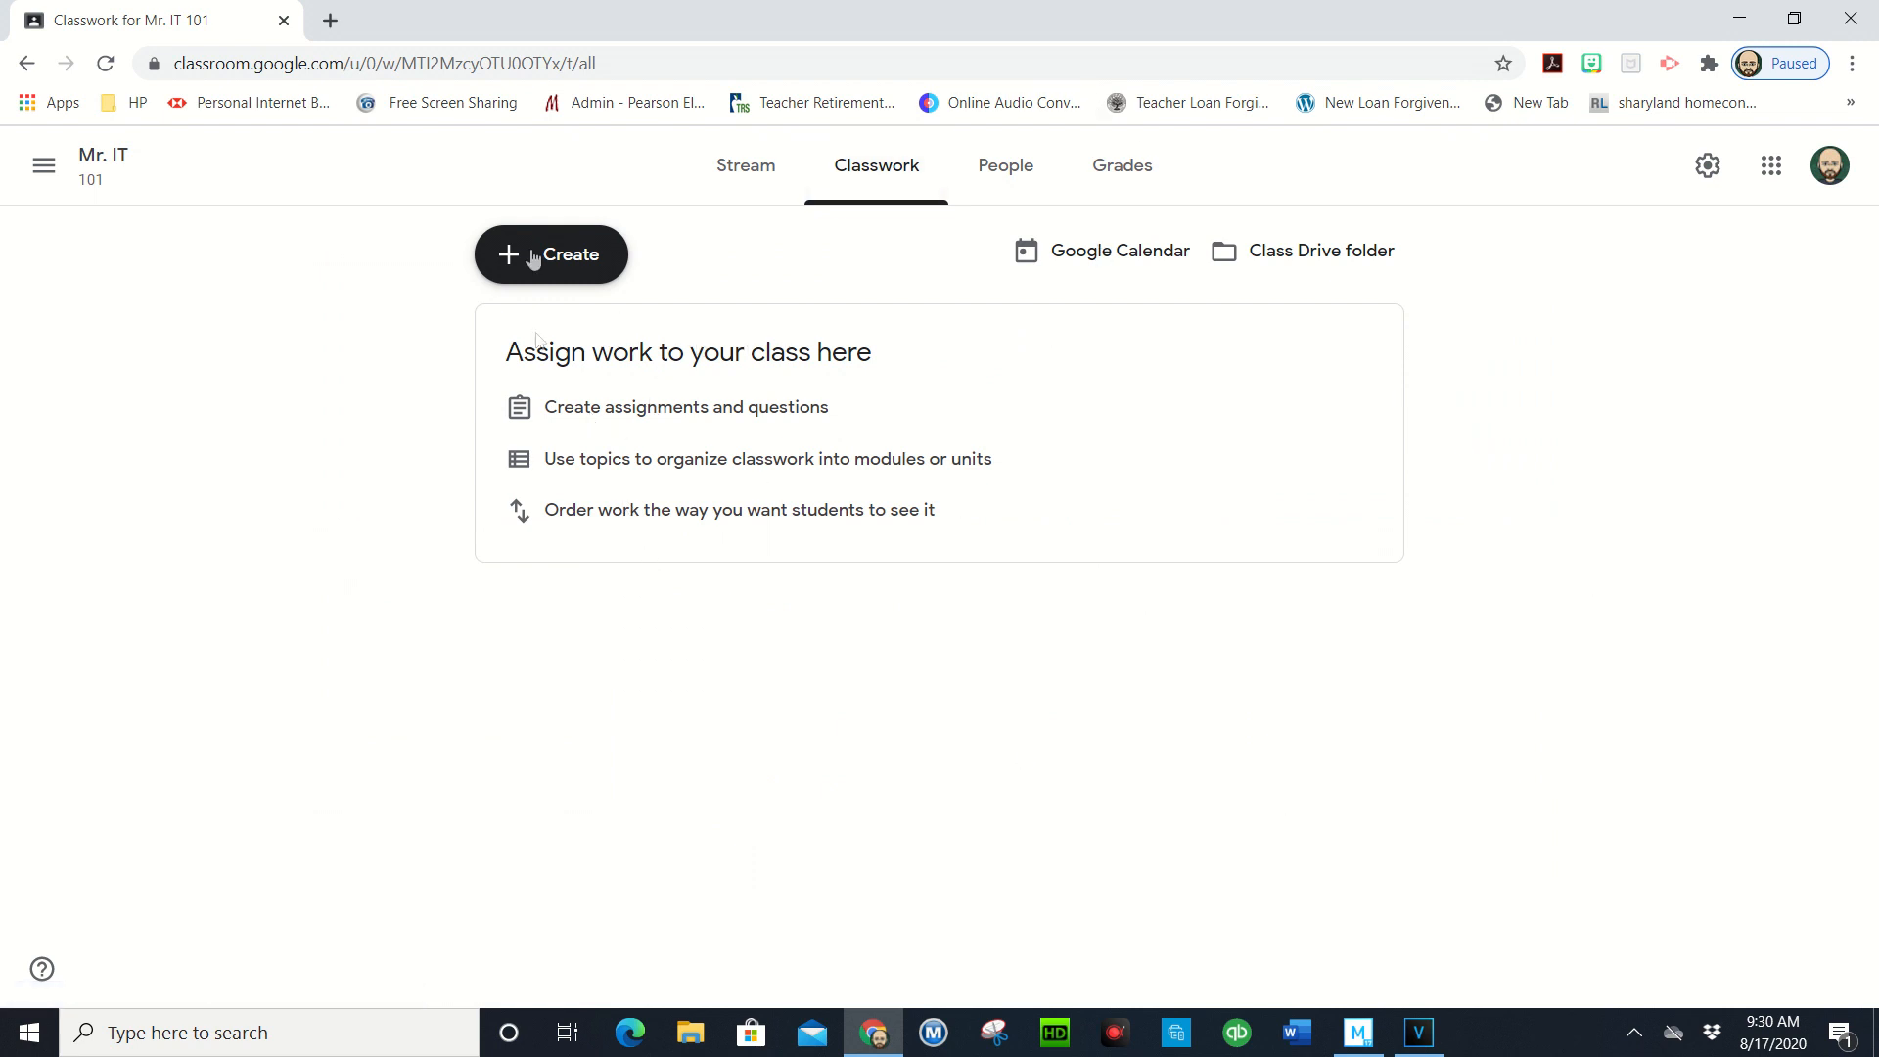
pyautogui.click(564, 260)
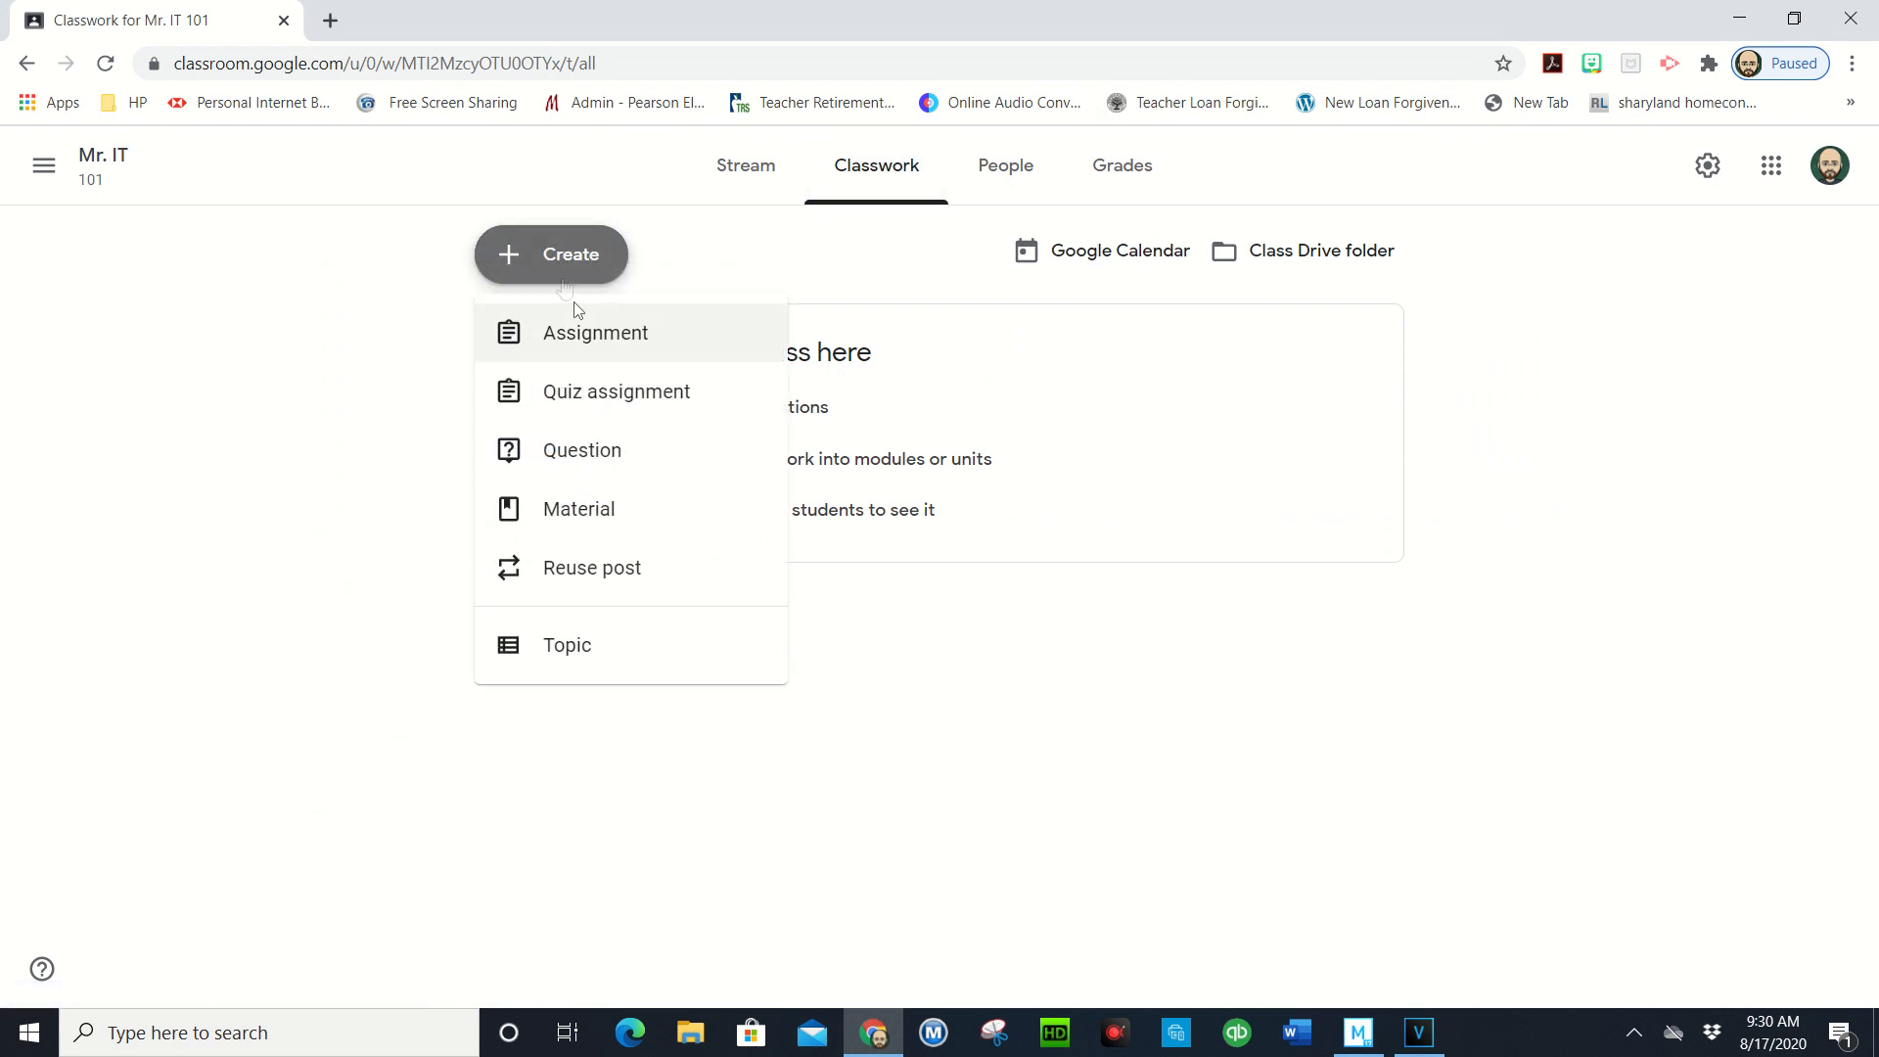
pyautogui.click(595, 334)
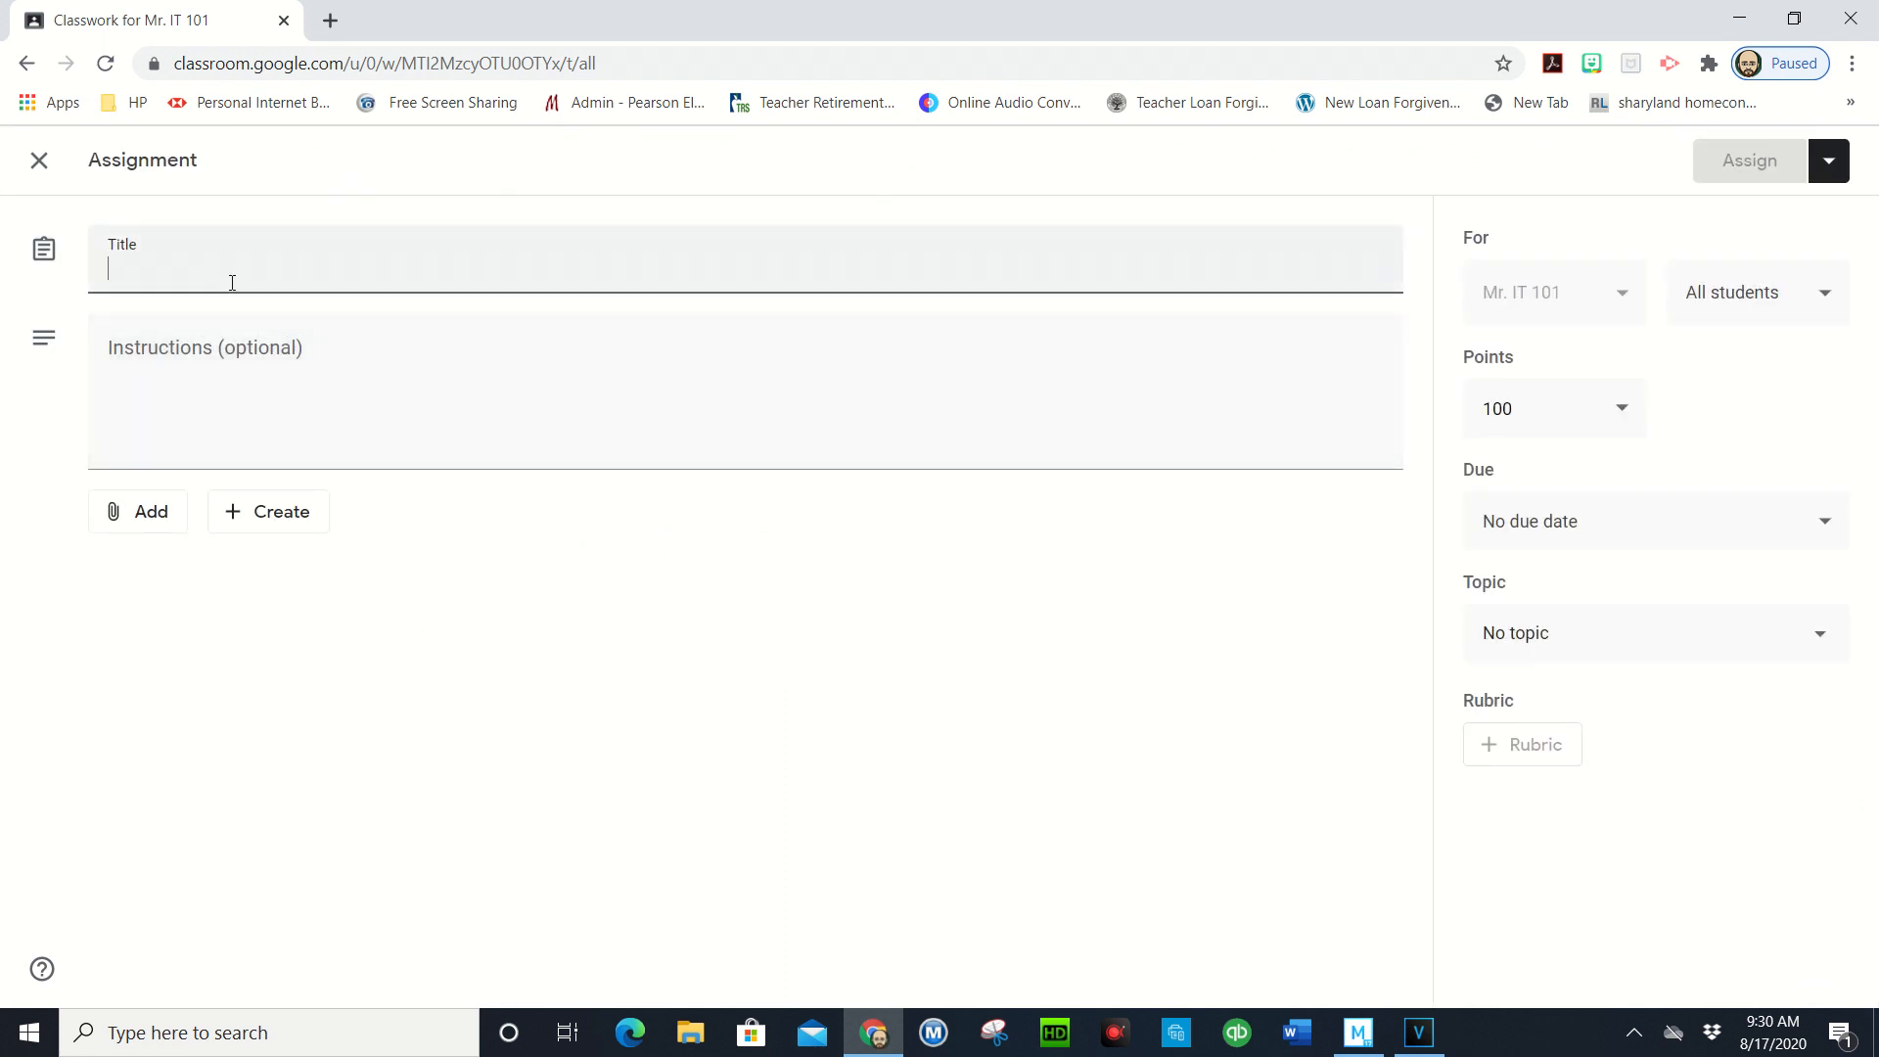
# - Title the assignment 'Red Shapes 1.1' and open the Add menu for attachments
pyautogui.write('Red Shapes 1.1')
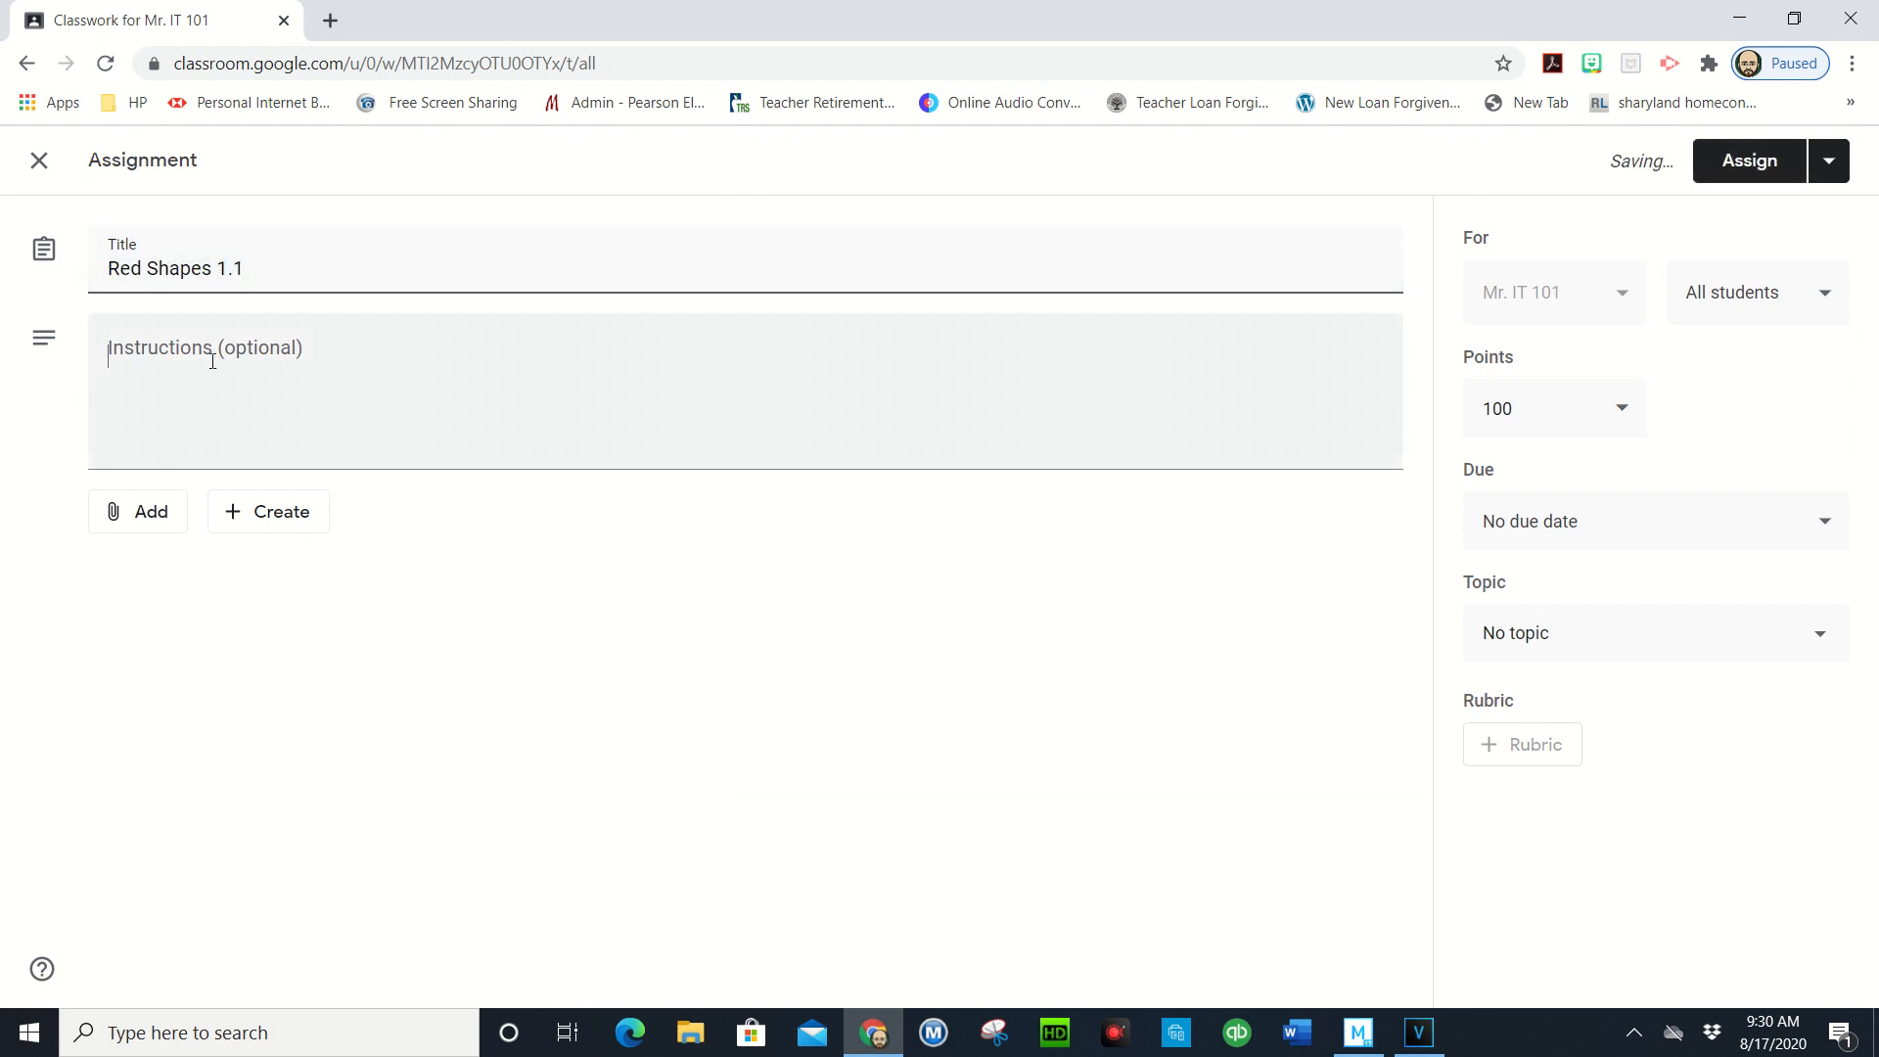
pyautogui.click(205, 352)
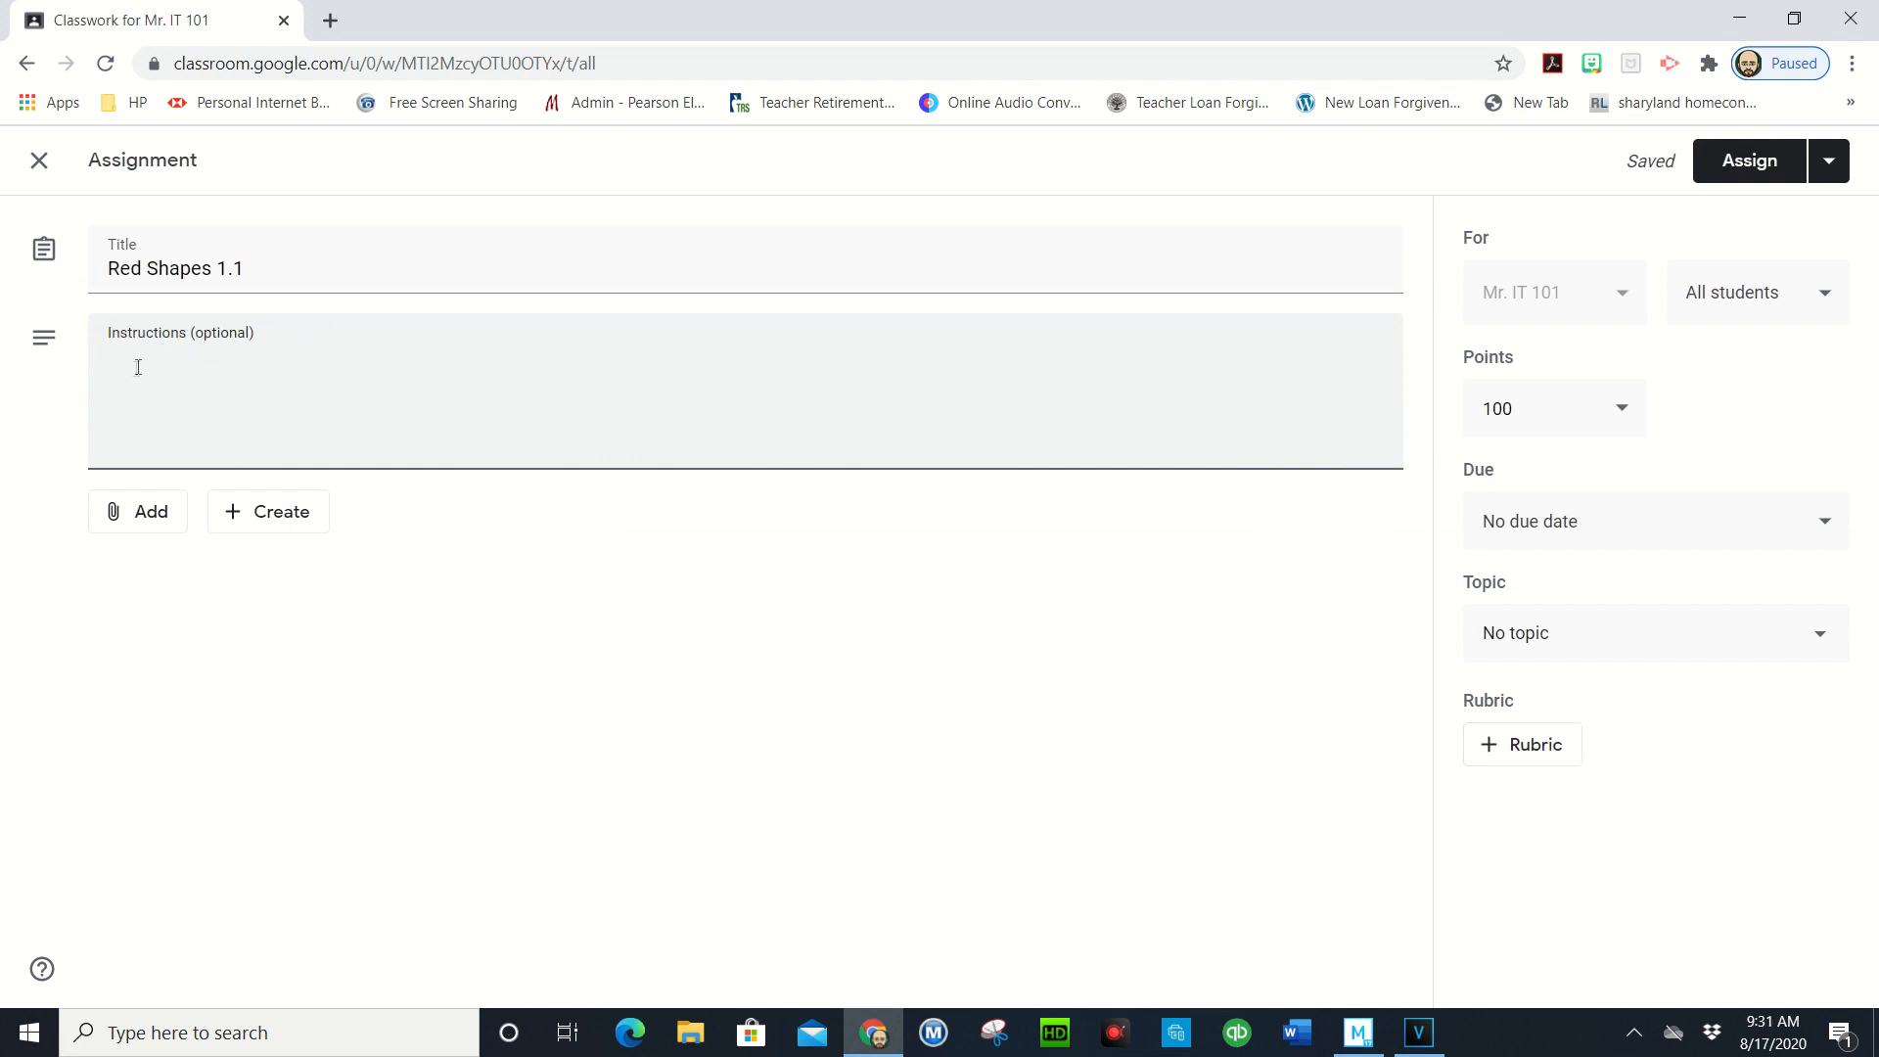
pyautogui.click(141, 522)
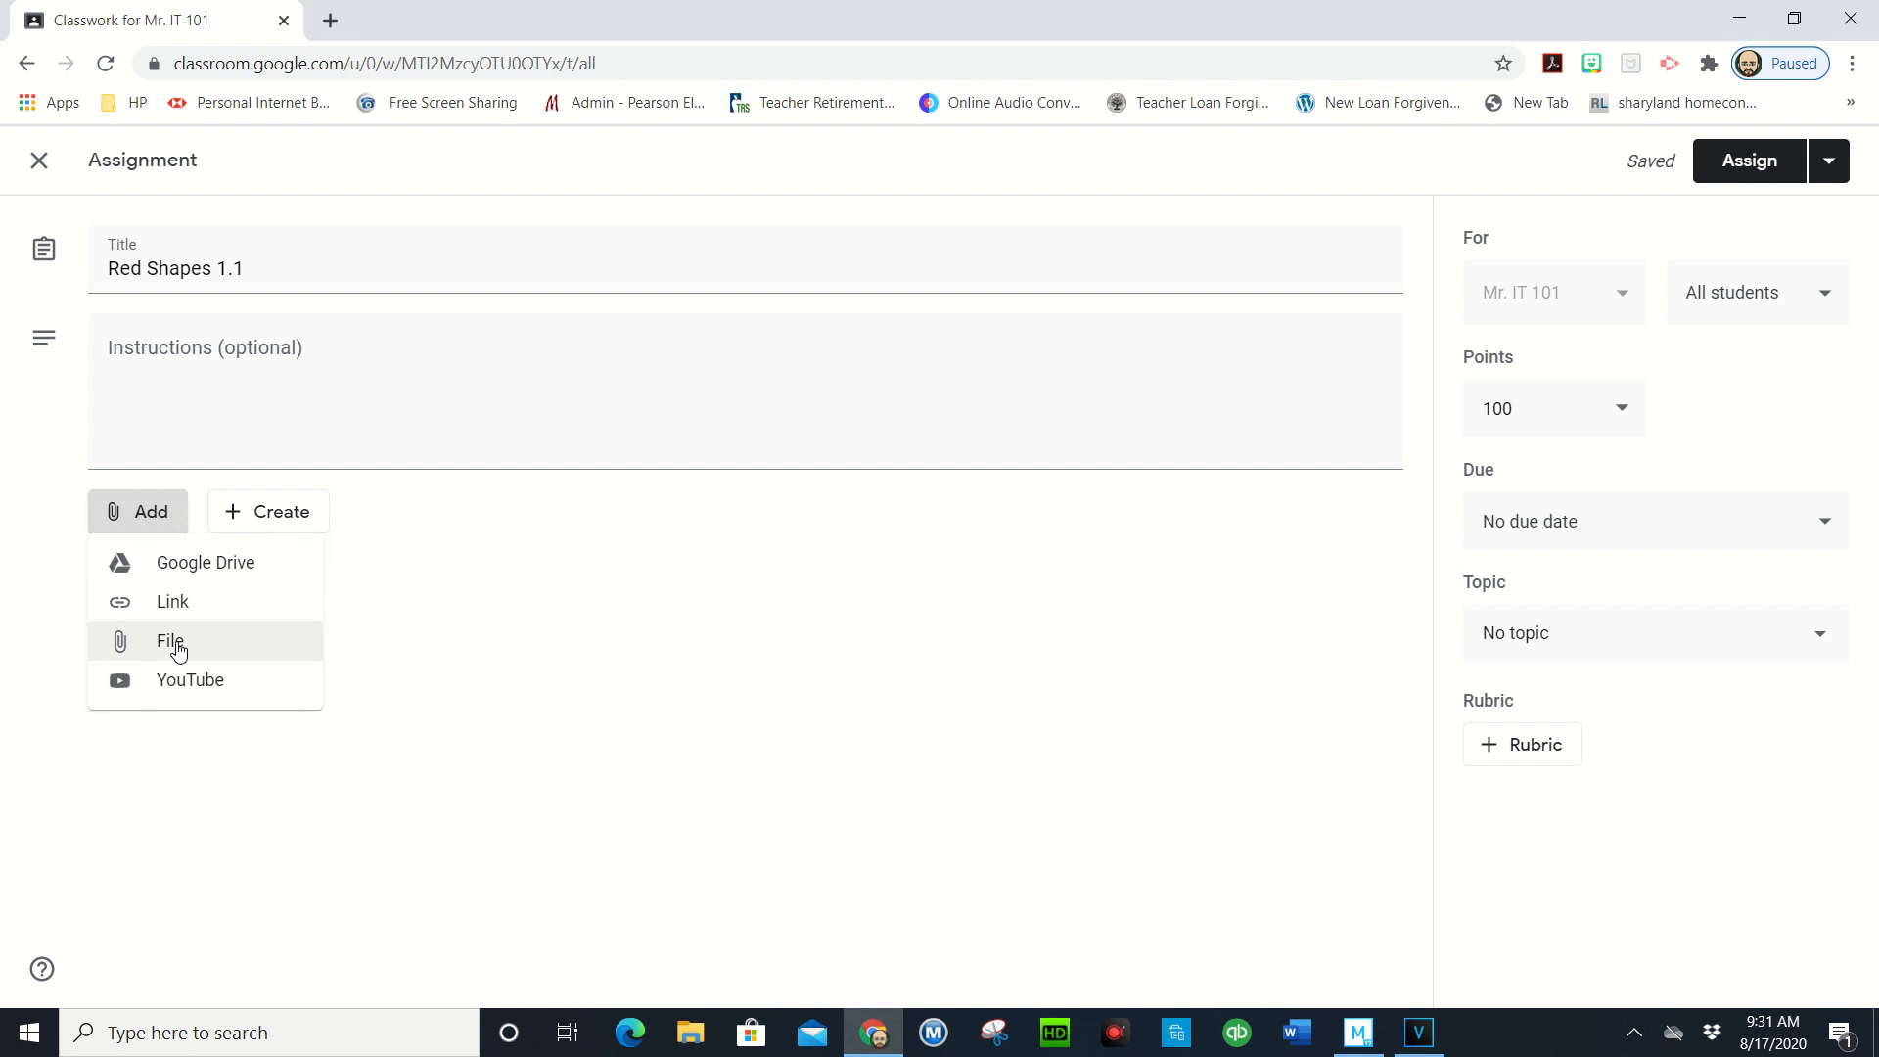
# - Insert the Red Shapes 1.1 file from Google Drive's Recent list
pyautogui.click(202, 577)
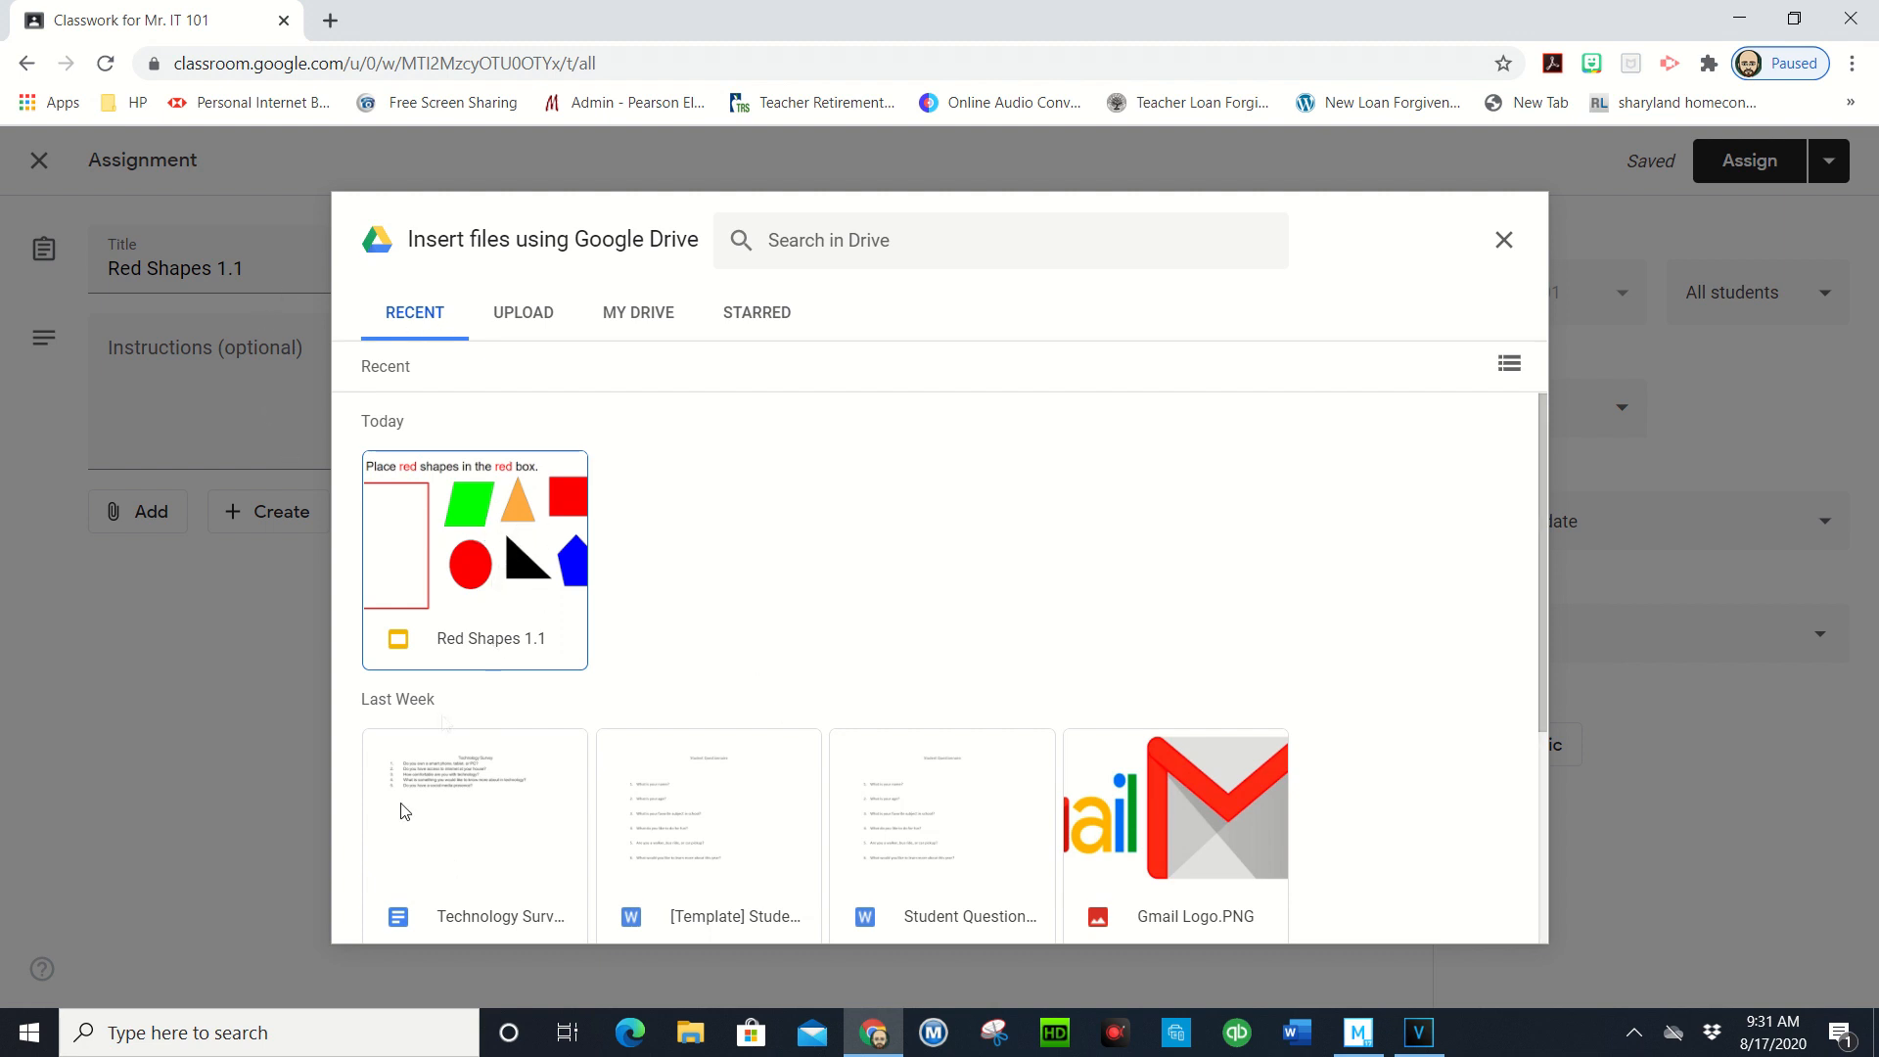
pyautogui.click(533, 318)
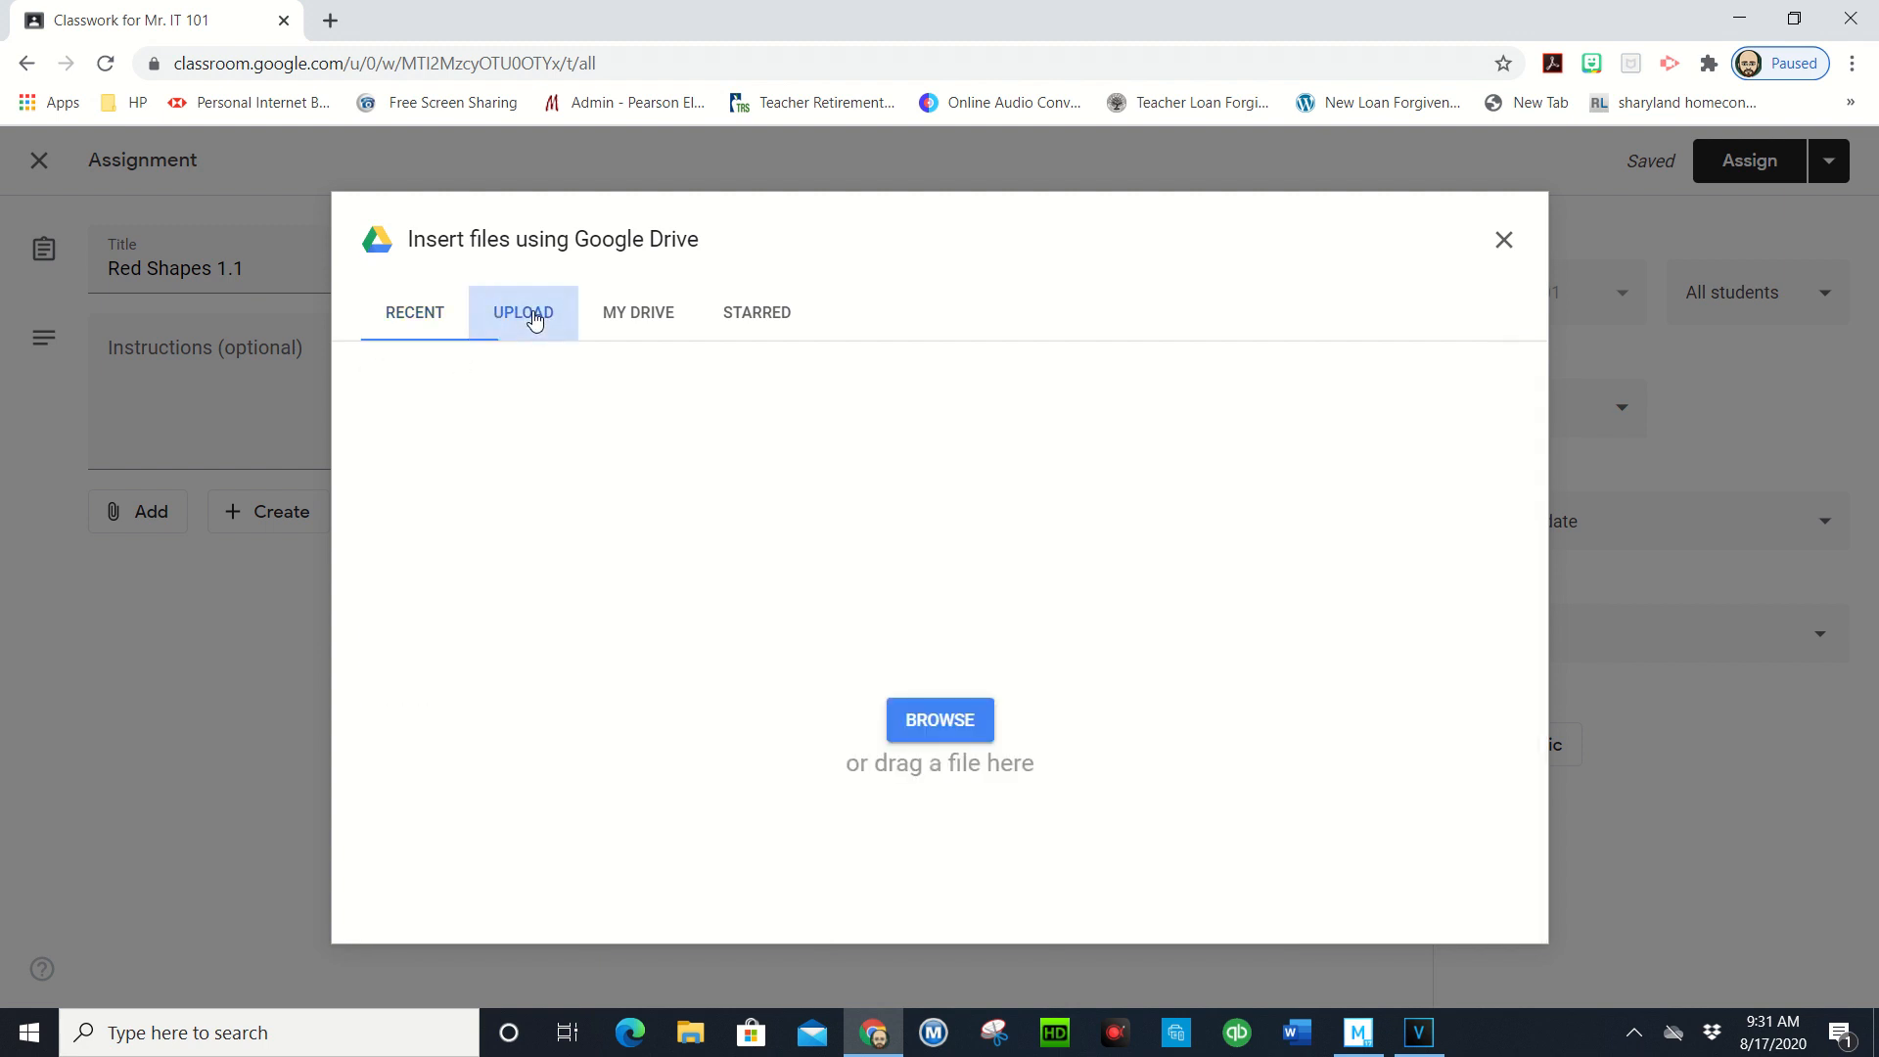
pyautogui.click(638, 321)
pyautogui.click(764, 315)
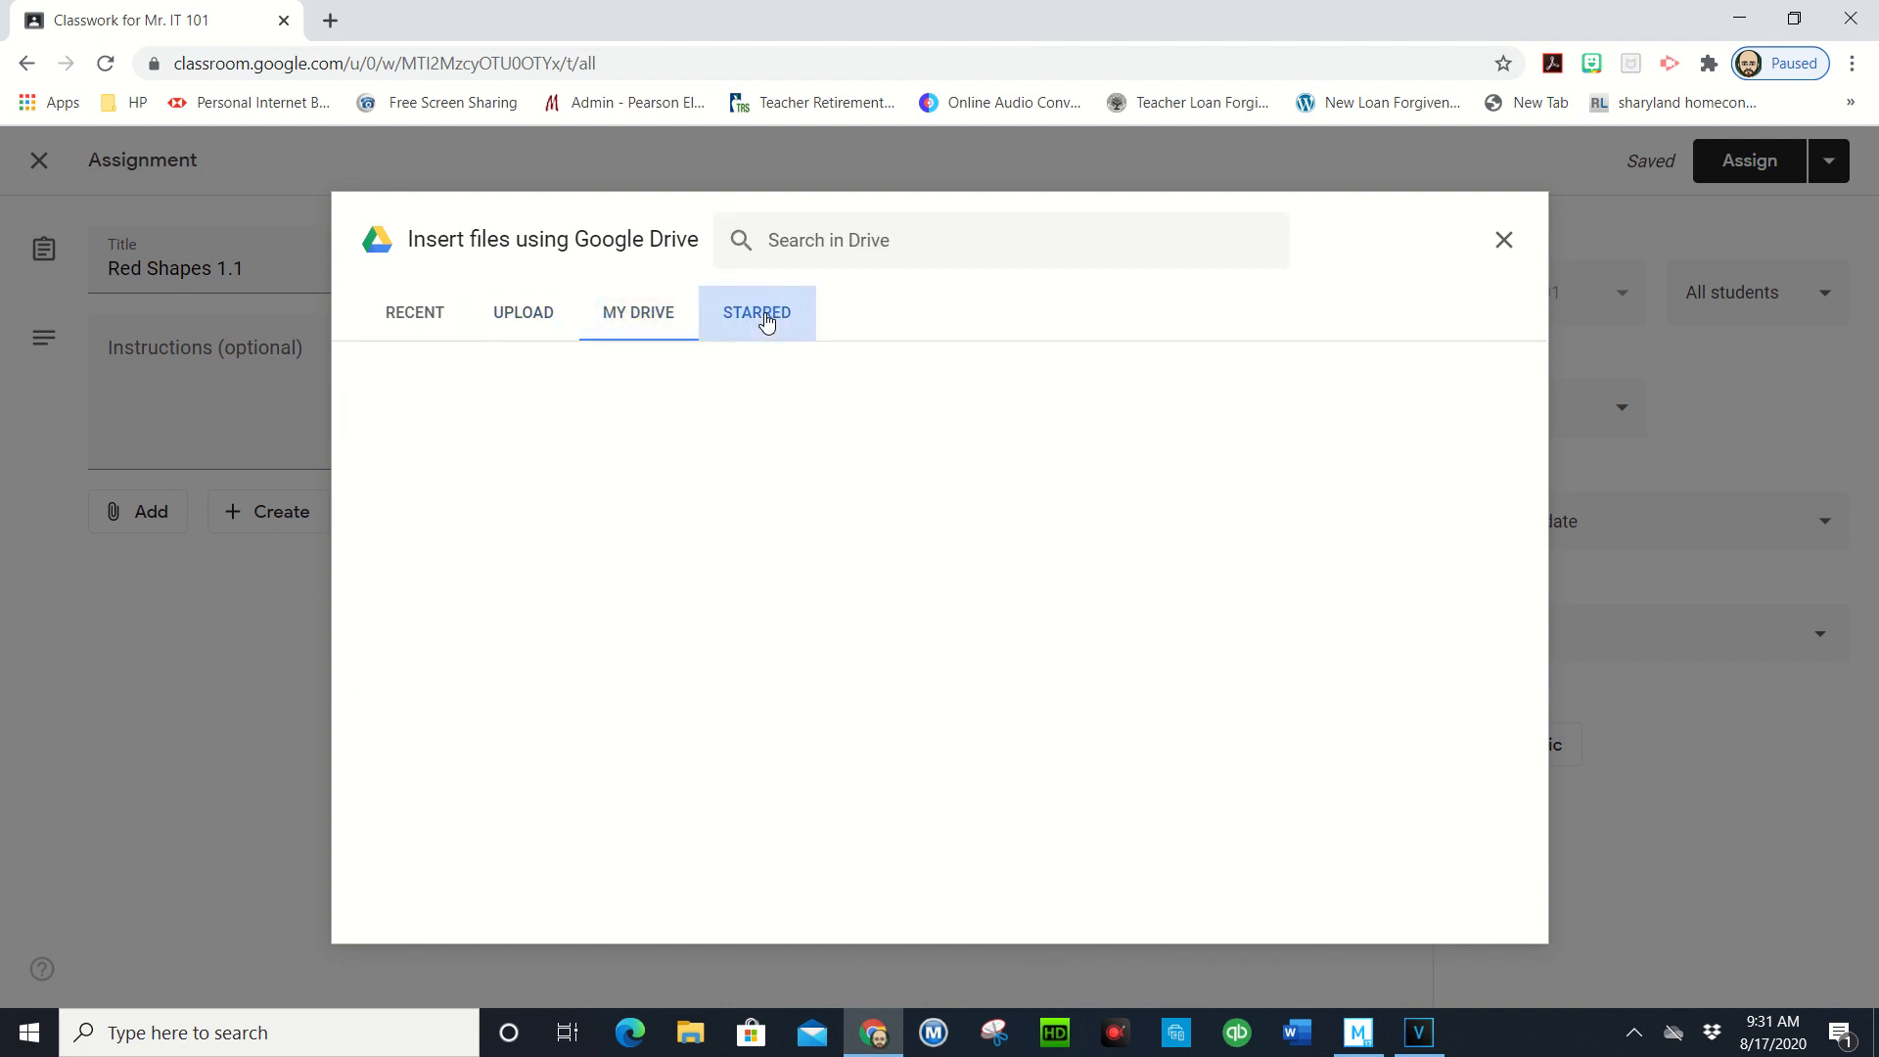
pyautogui.click(412, 318)
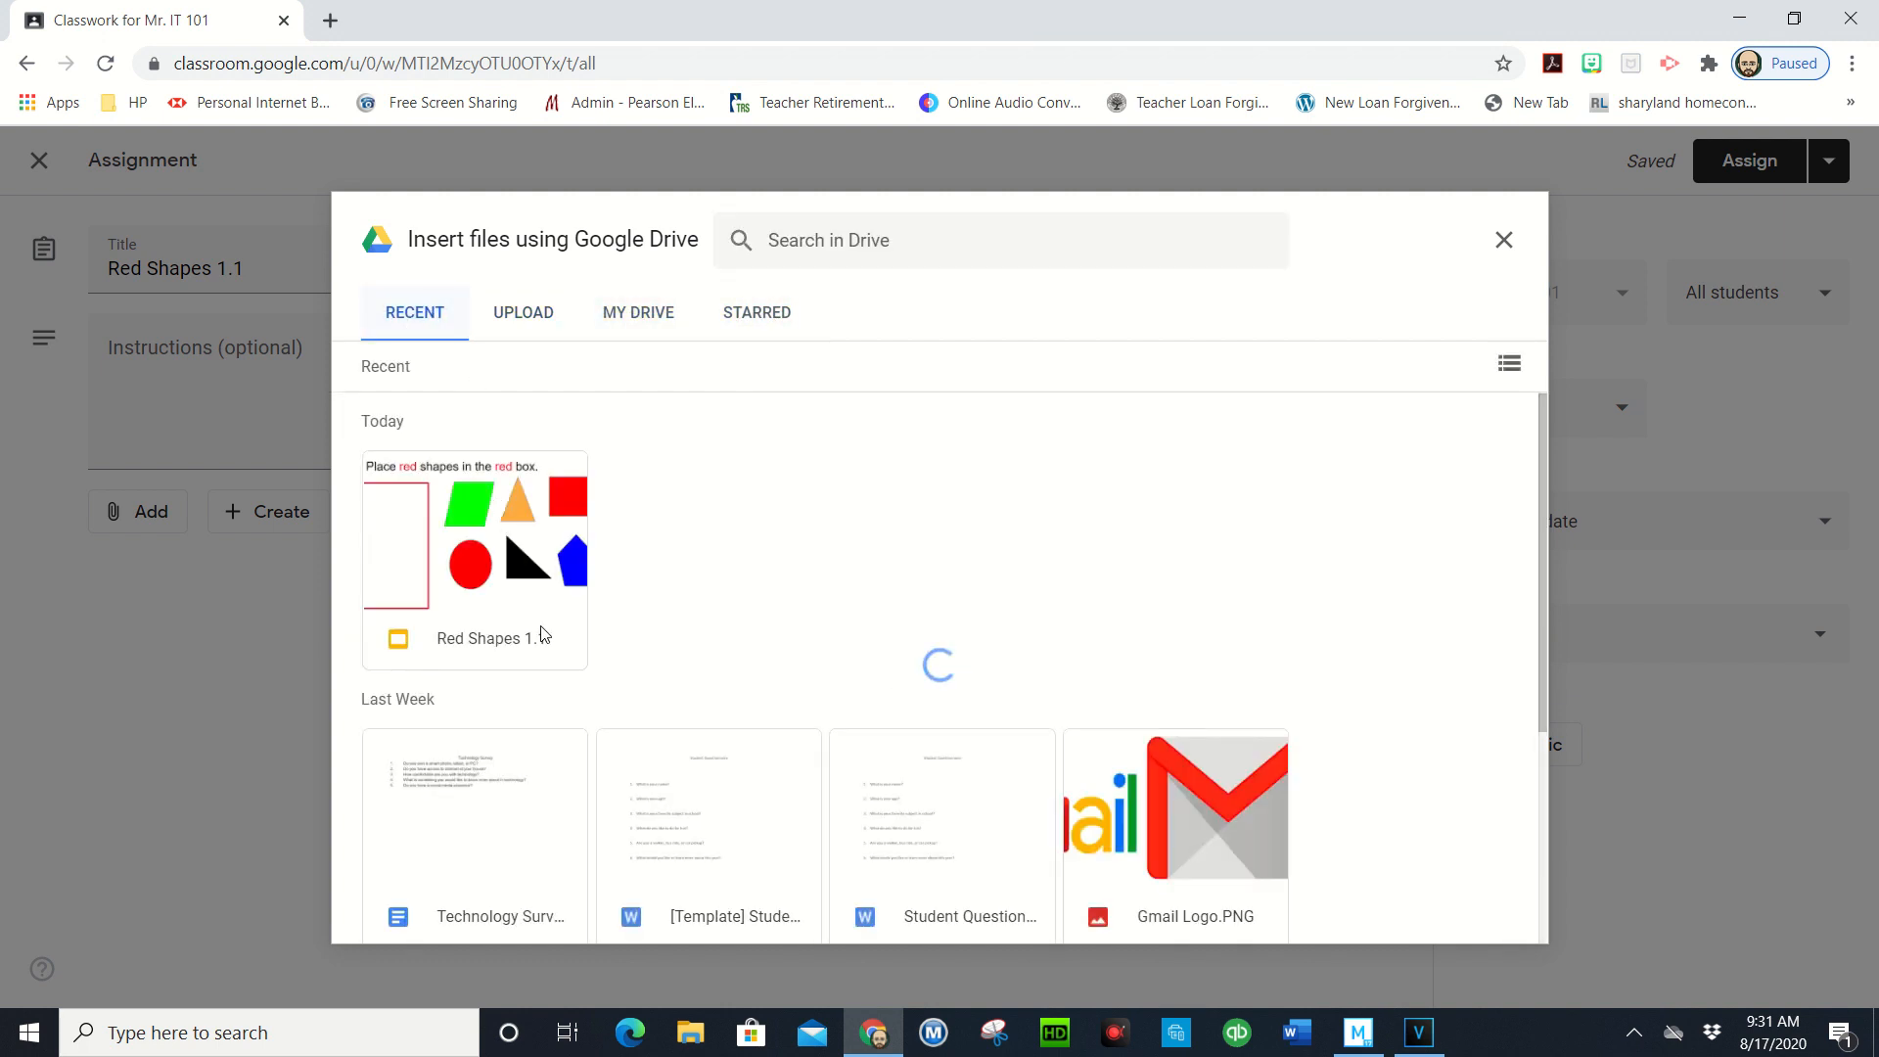
pyautogui.click(522, 594)
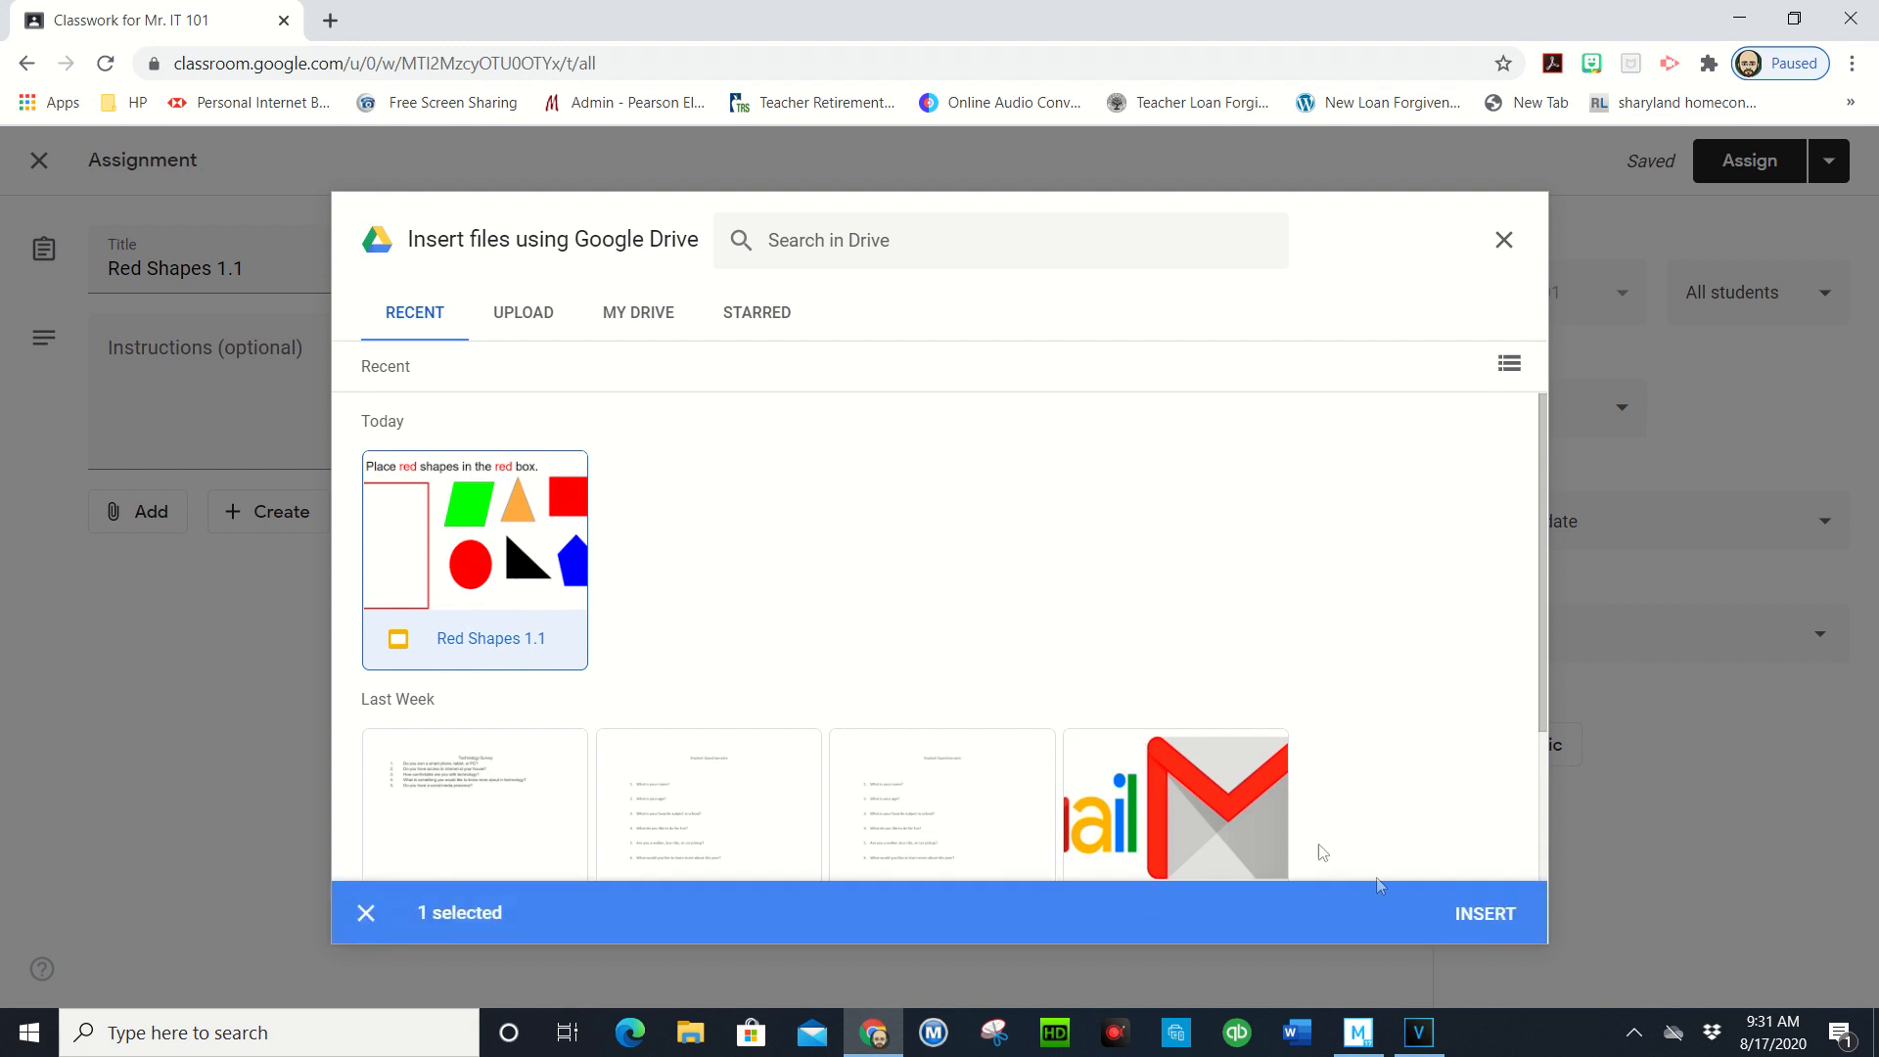
pyautogui.click(1483, 917)
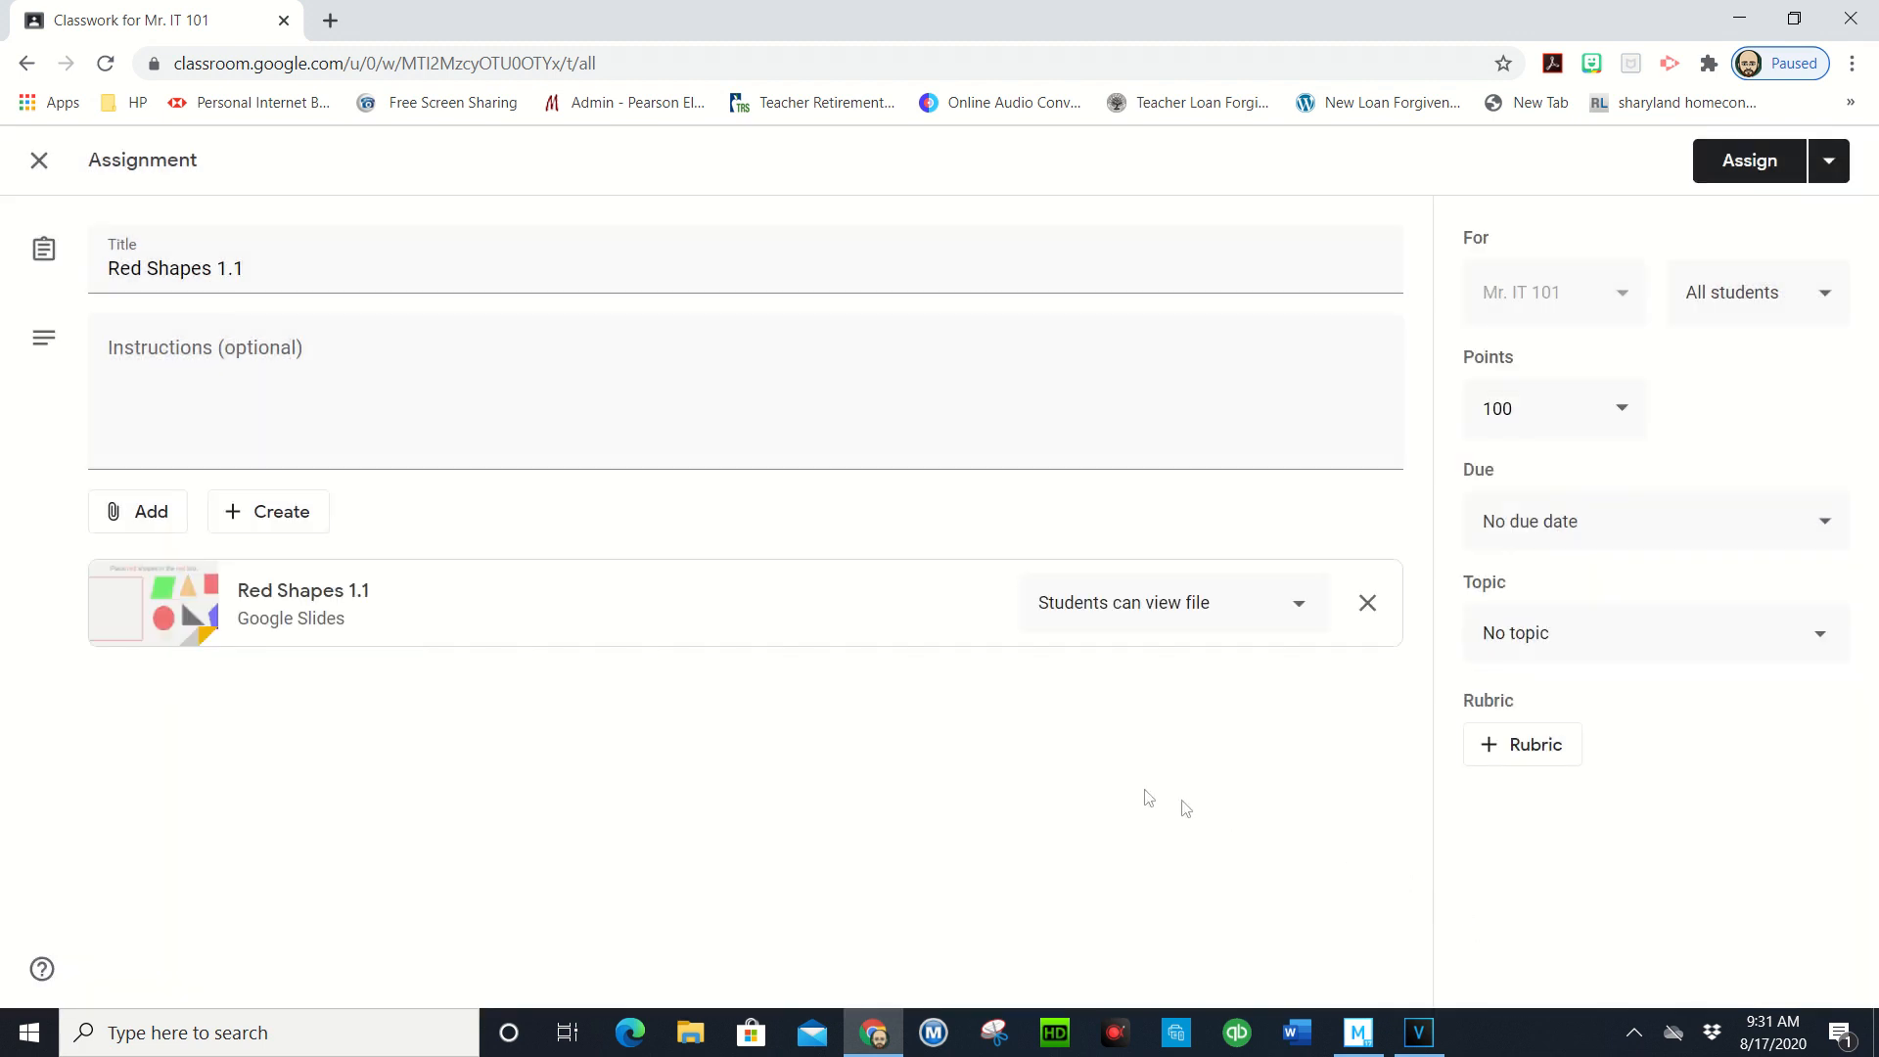
# - Set the attached slides to 'Make a copy for each student' and open the Assign options
pyautogui.click(1298, 609)
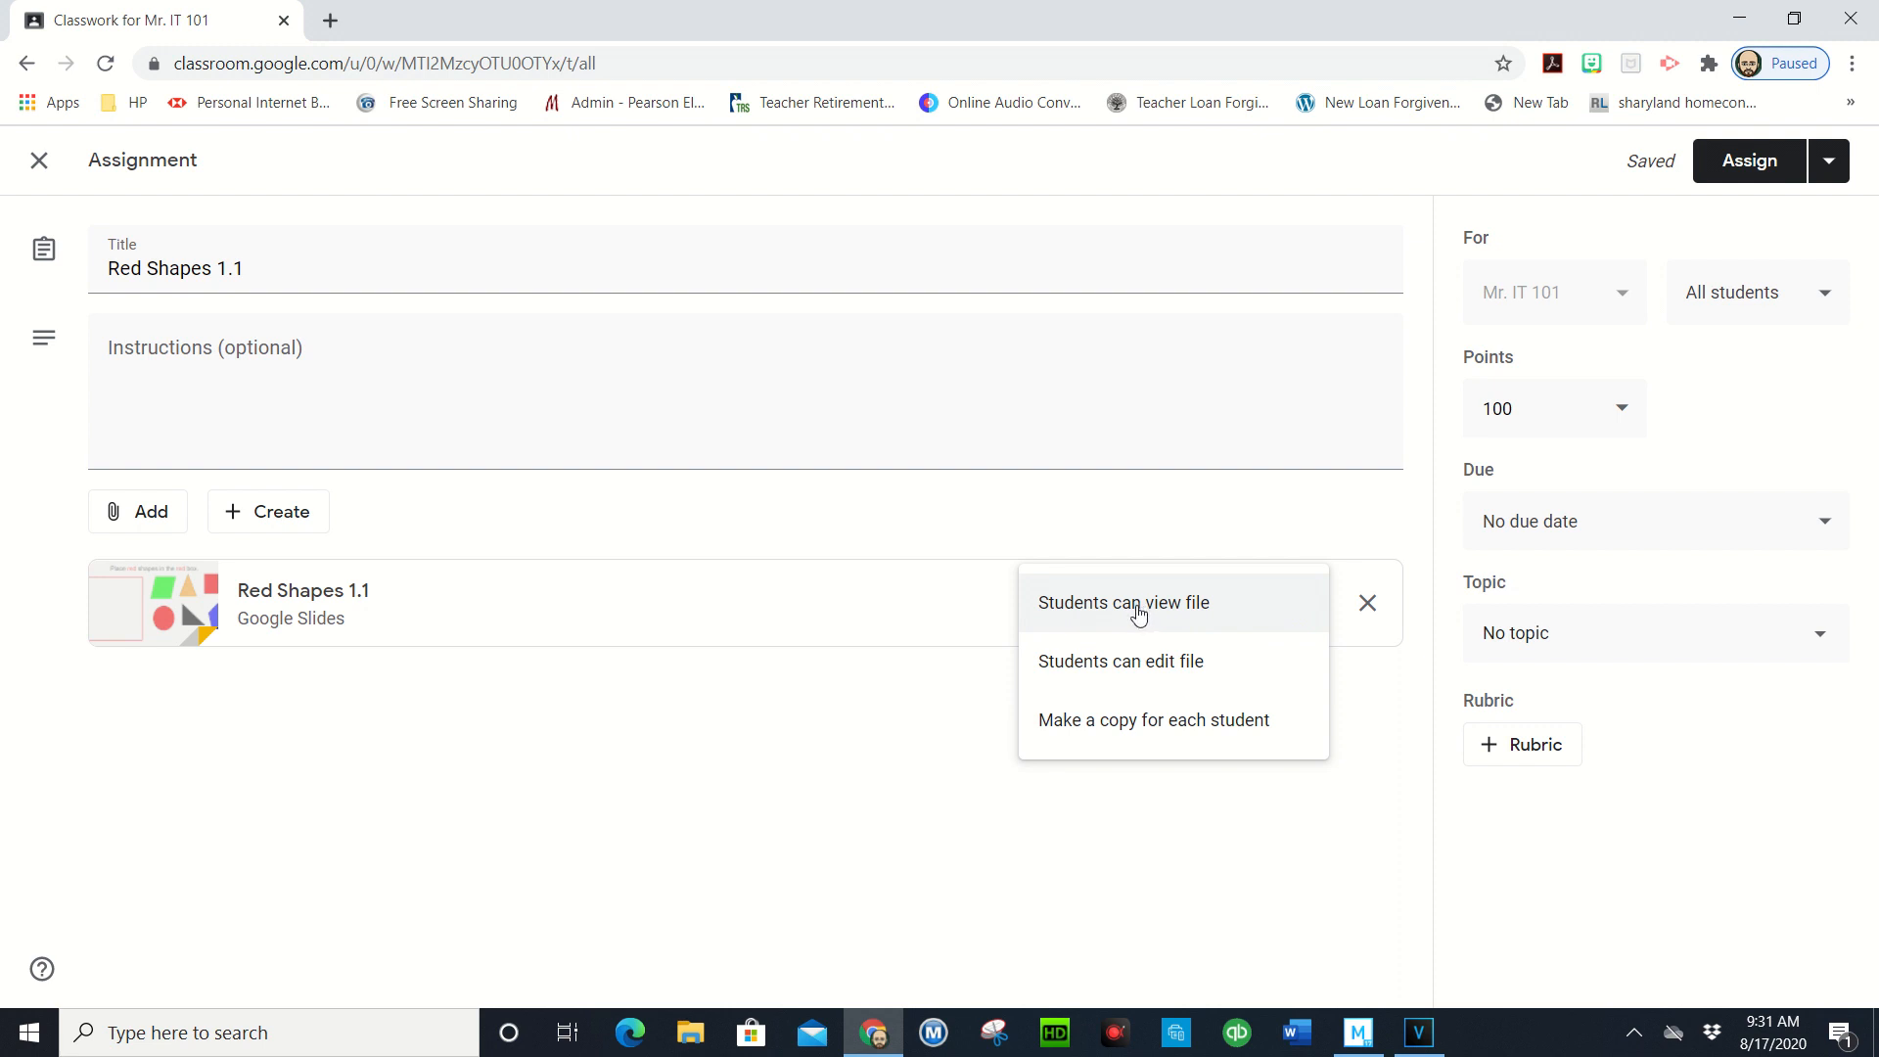
pyautogui.click(1104, 735)
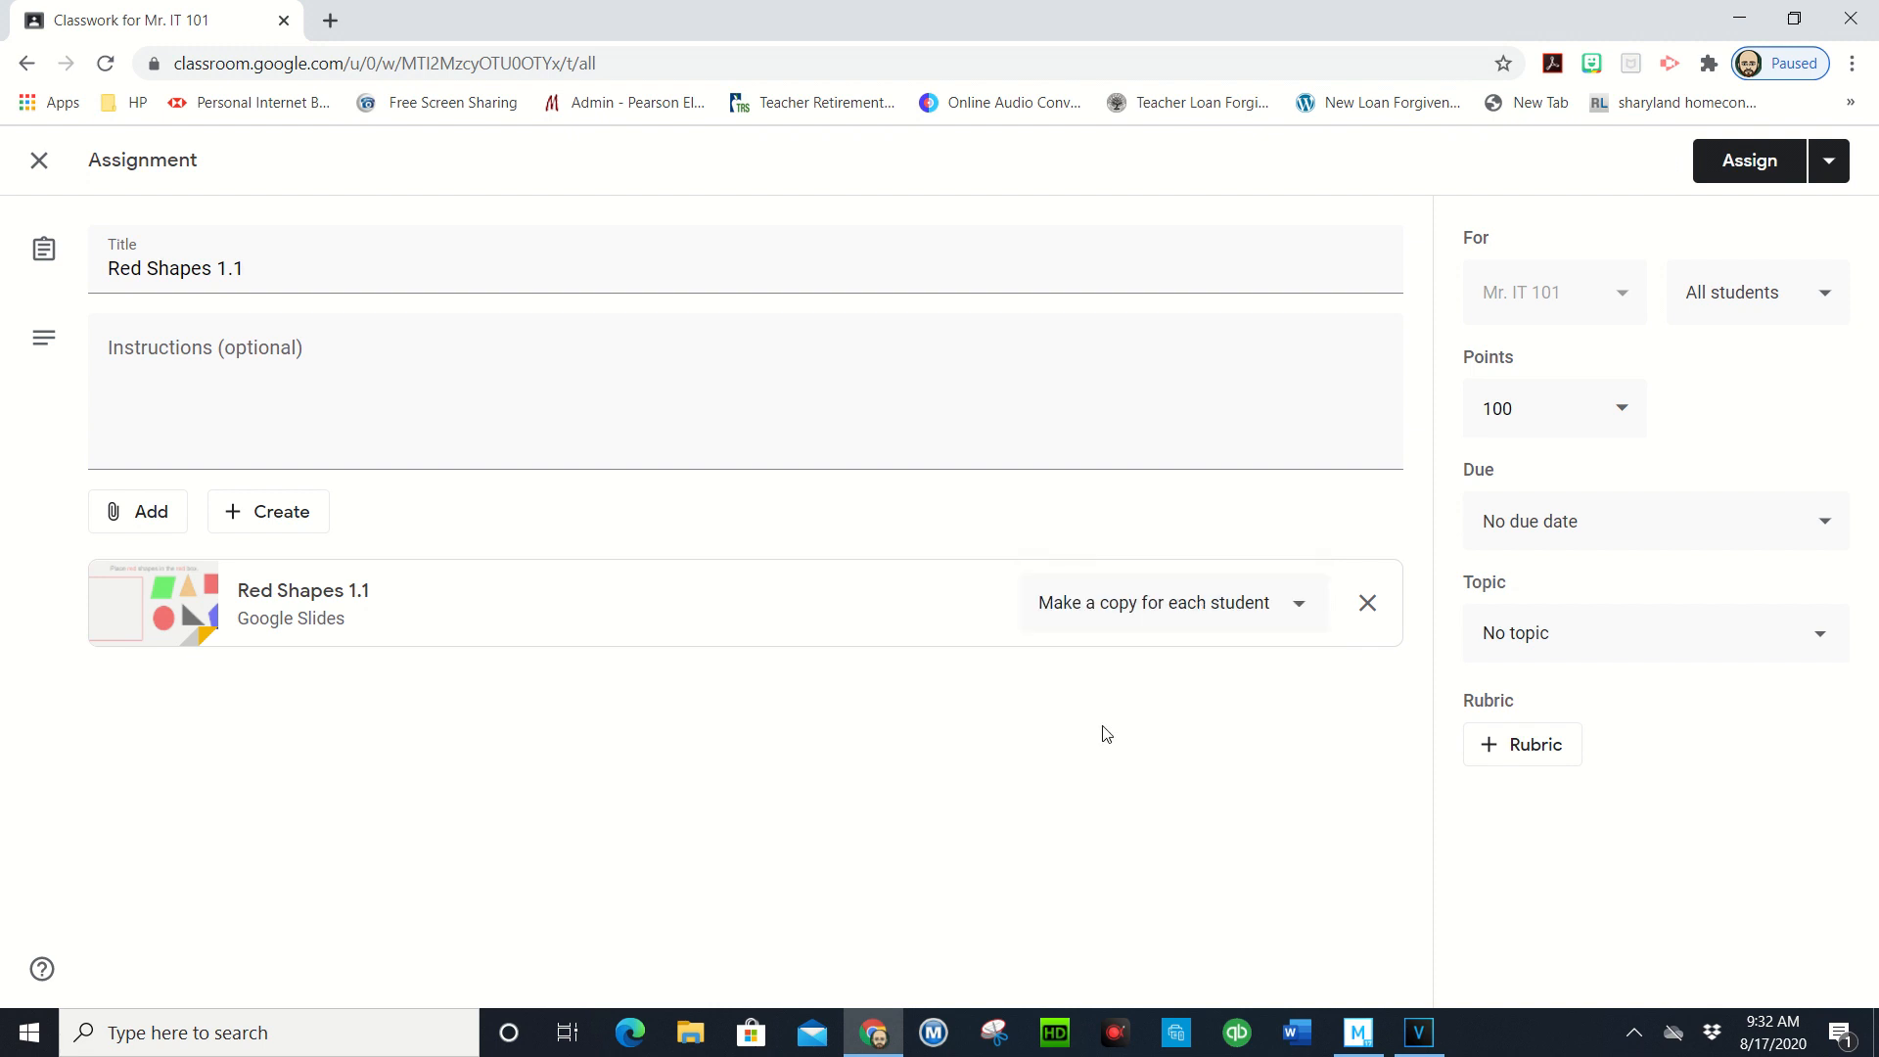
pyautogui.click(1826, 164)
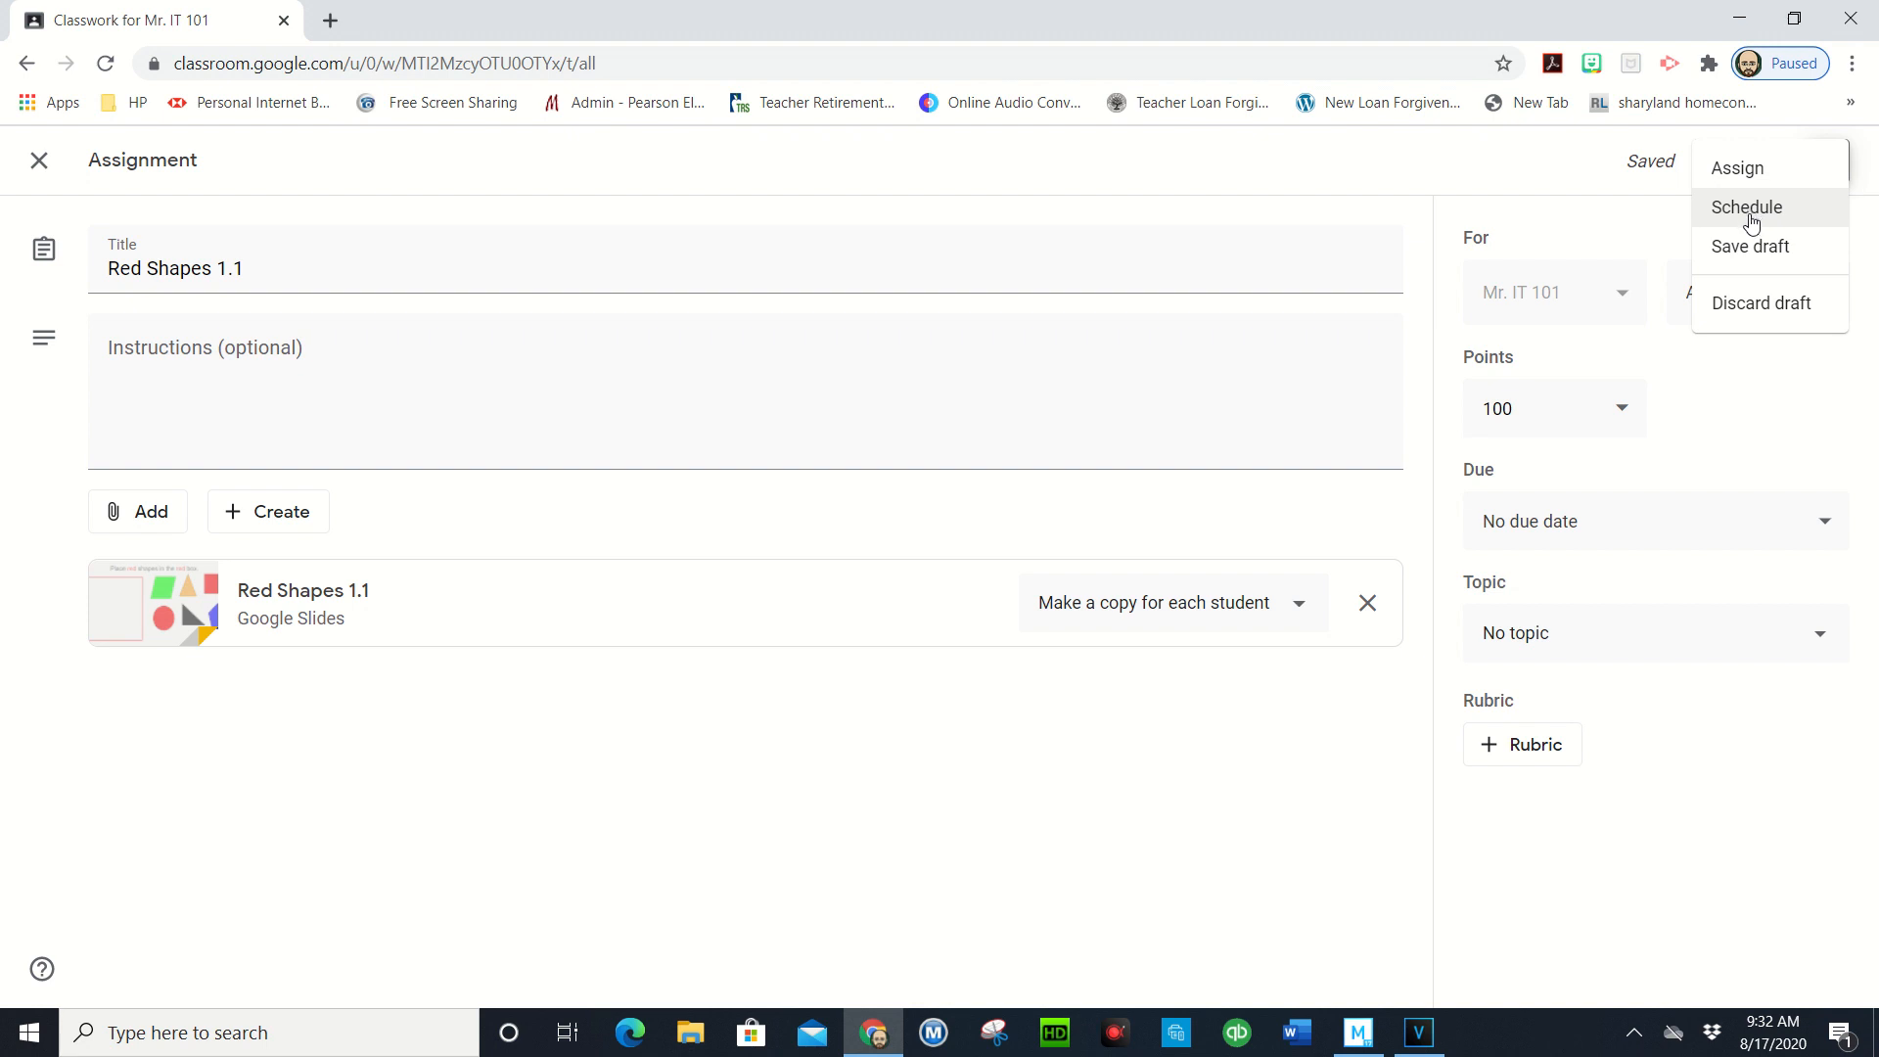
# - Choose Assign and ensure every student is checked in the For list
pyautogui.click(1750, 172)
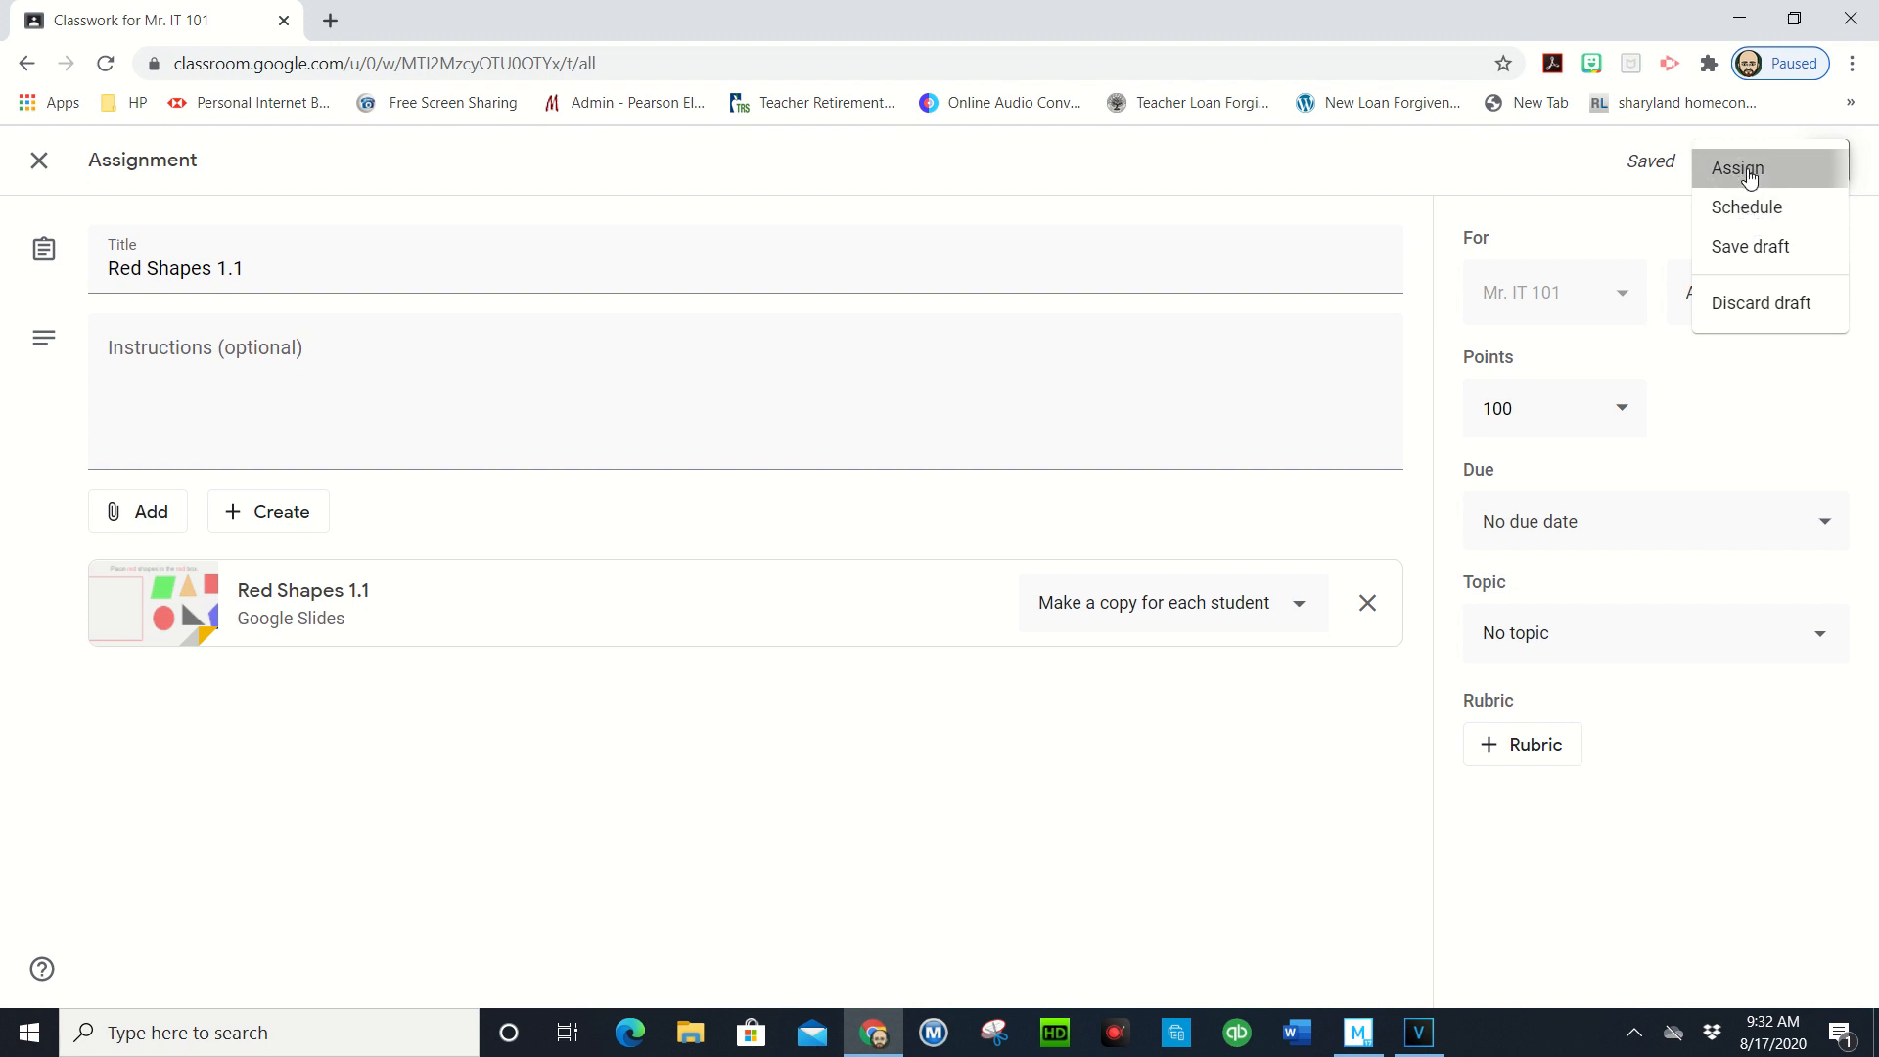
pyautogui.click(1627, 299)
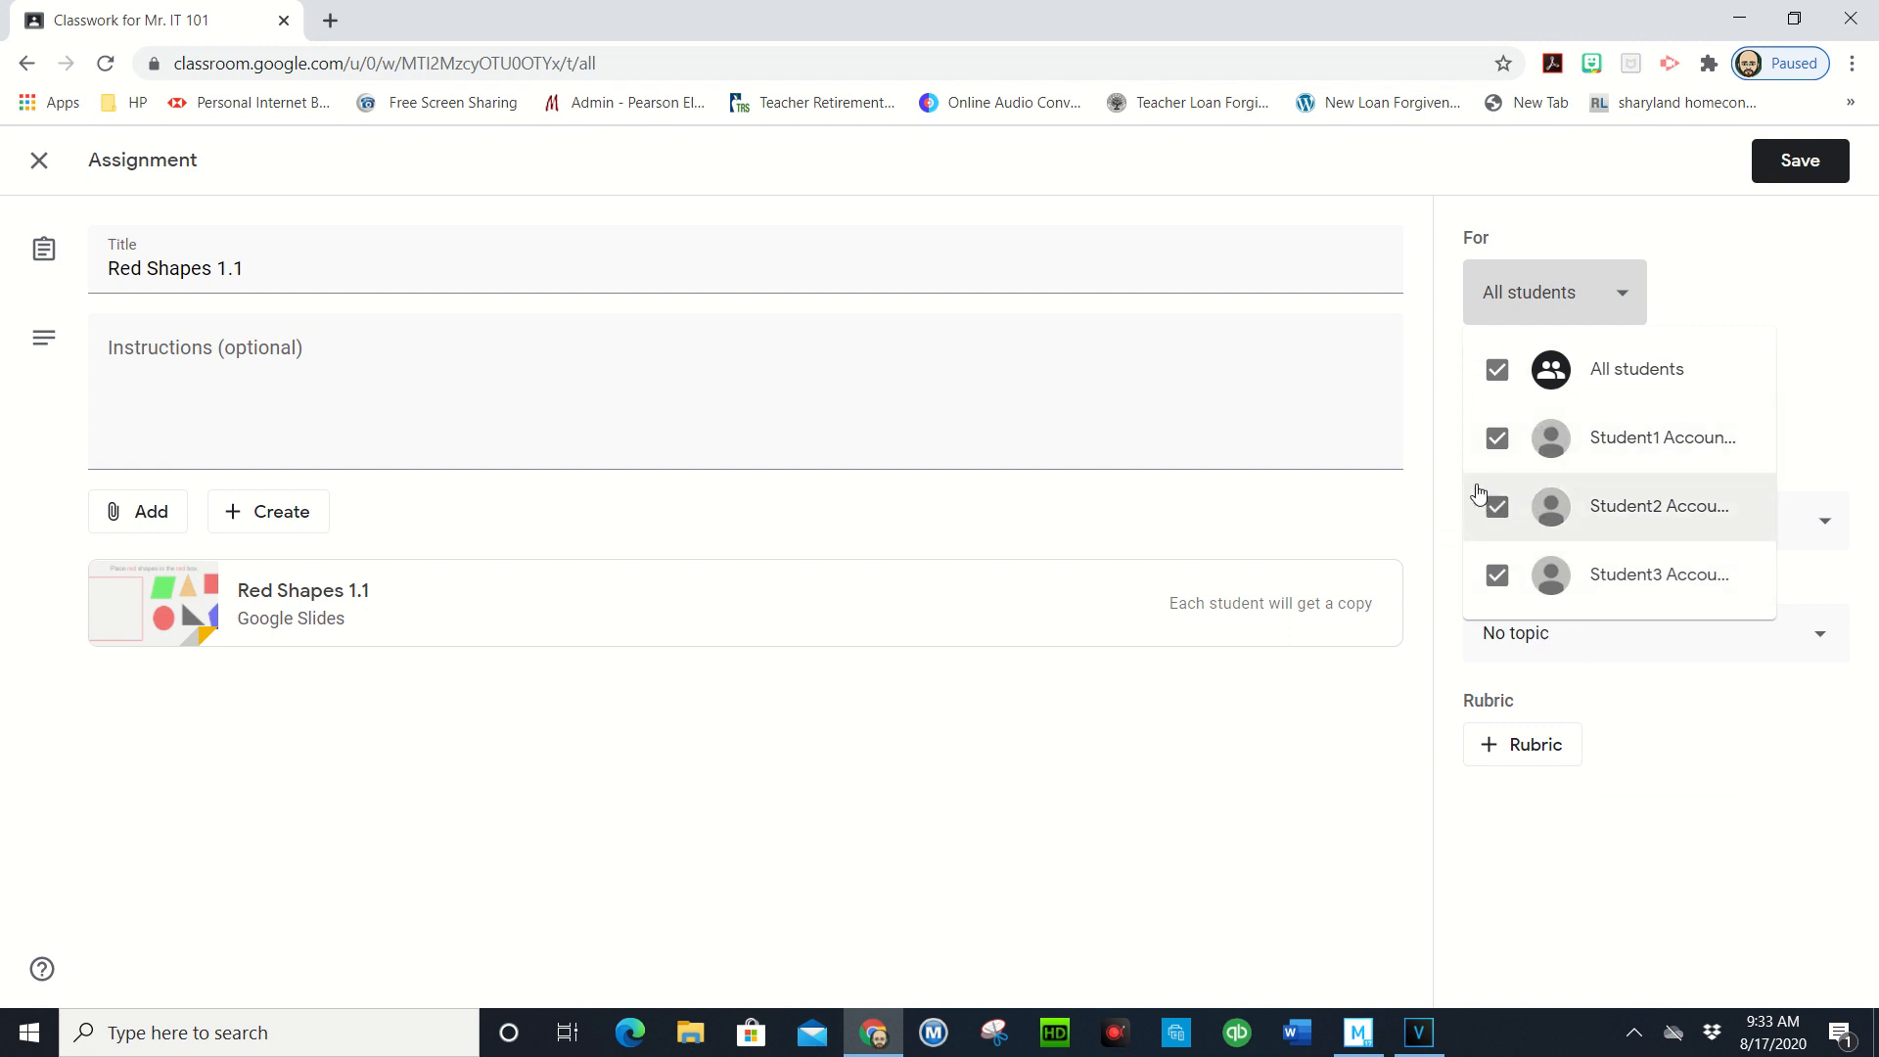
pyautogui.click(1497, 440)
pyautogui.click(1496, 506)
pyautogui.click(1497, 446)
pyautogui.click(1496, 506)
pyautogui.click(1674, 791)
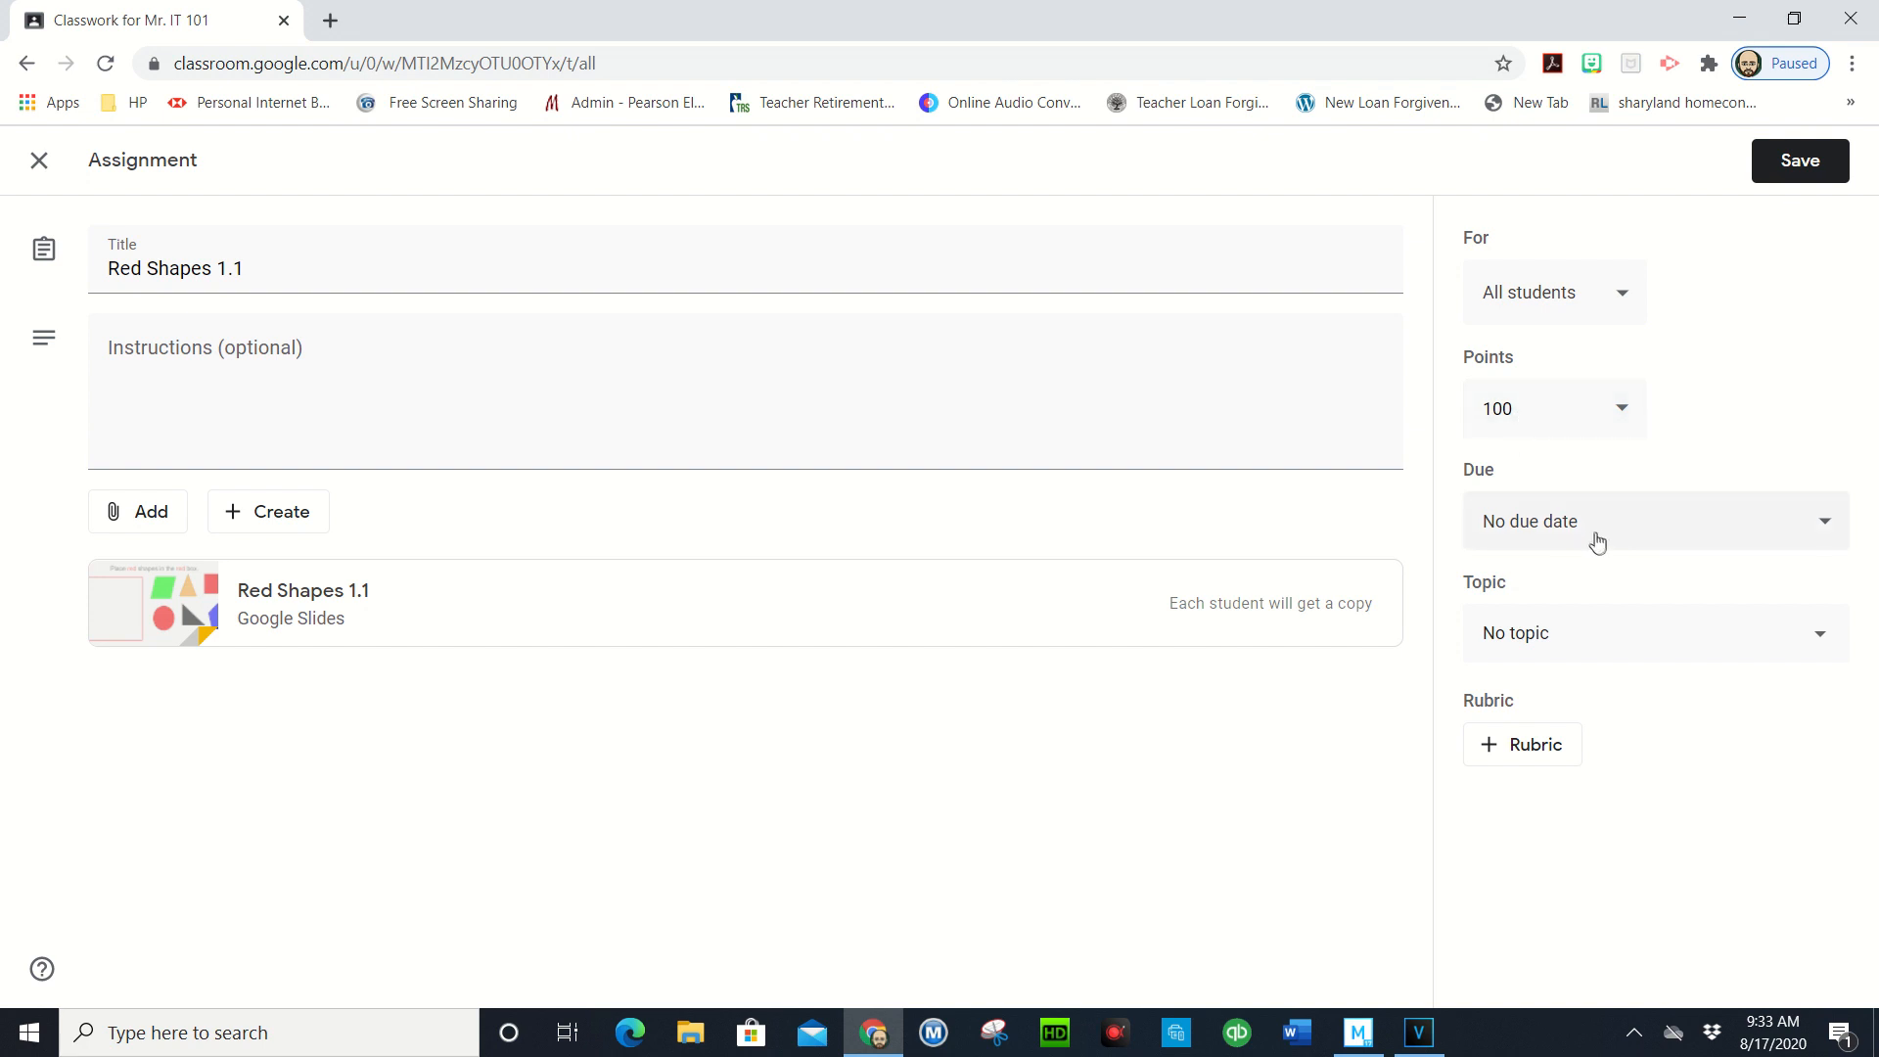
# - Set the due date to Friday, Aug 28 at 11:59 PM
pyautogui.click(1824, 524)
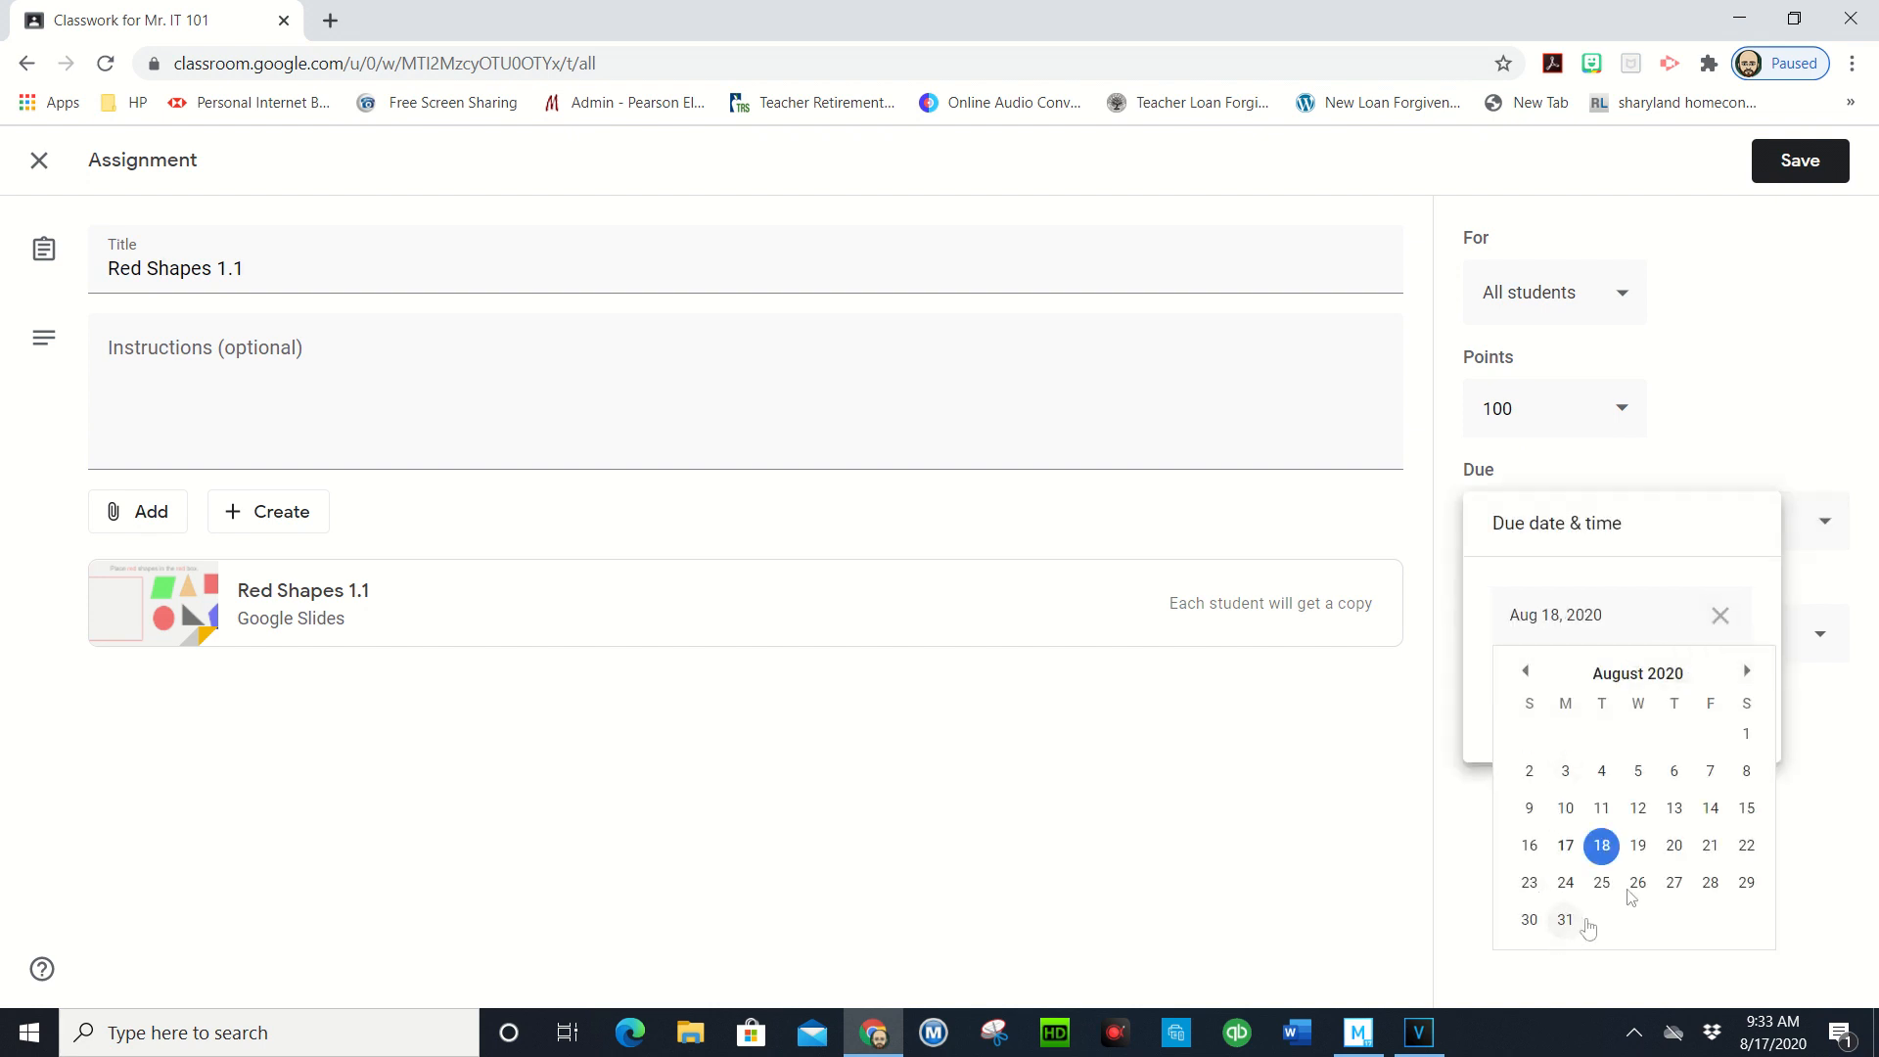
pyautogui.click(1712, 883)
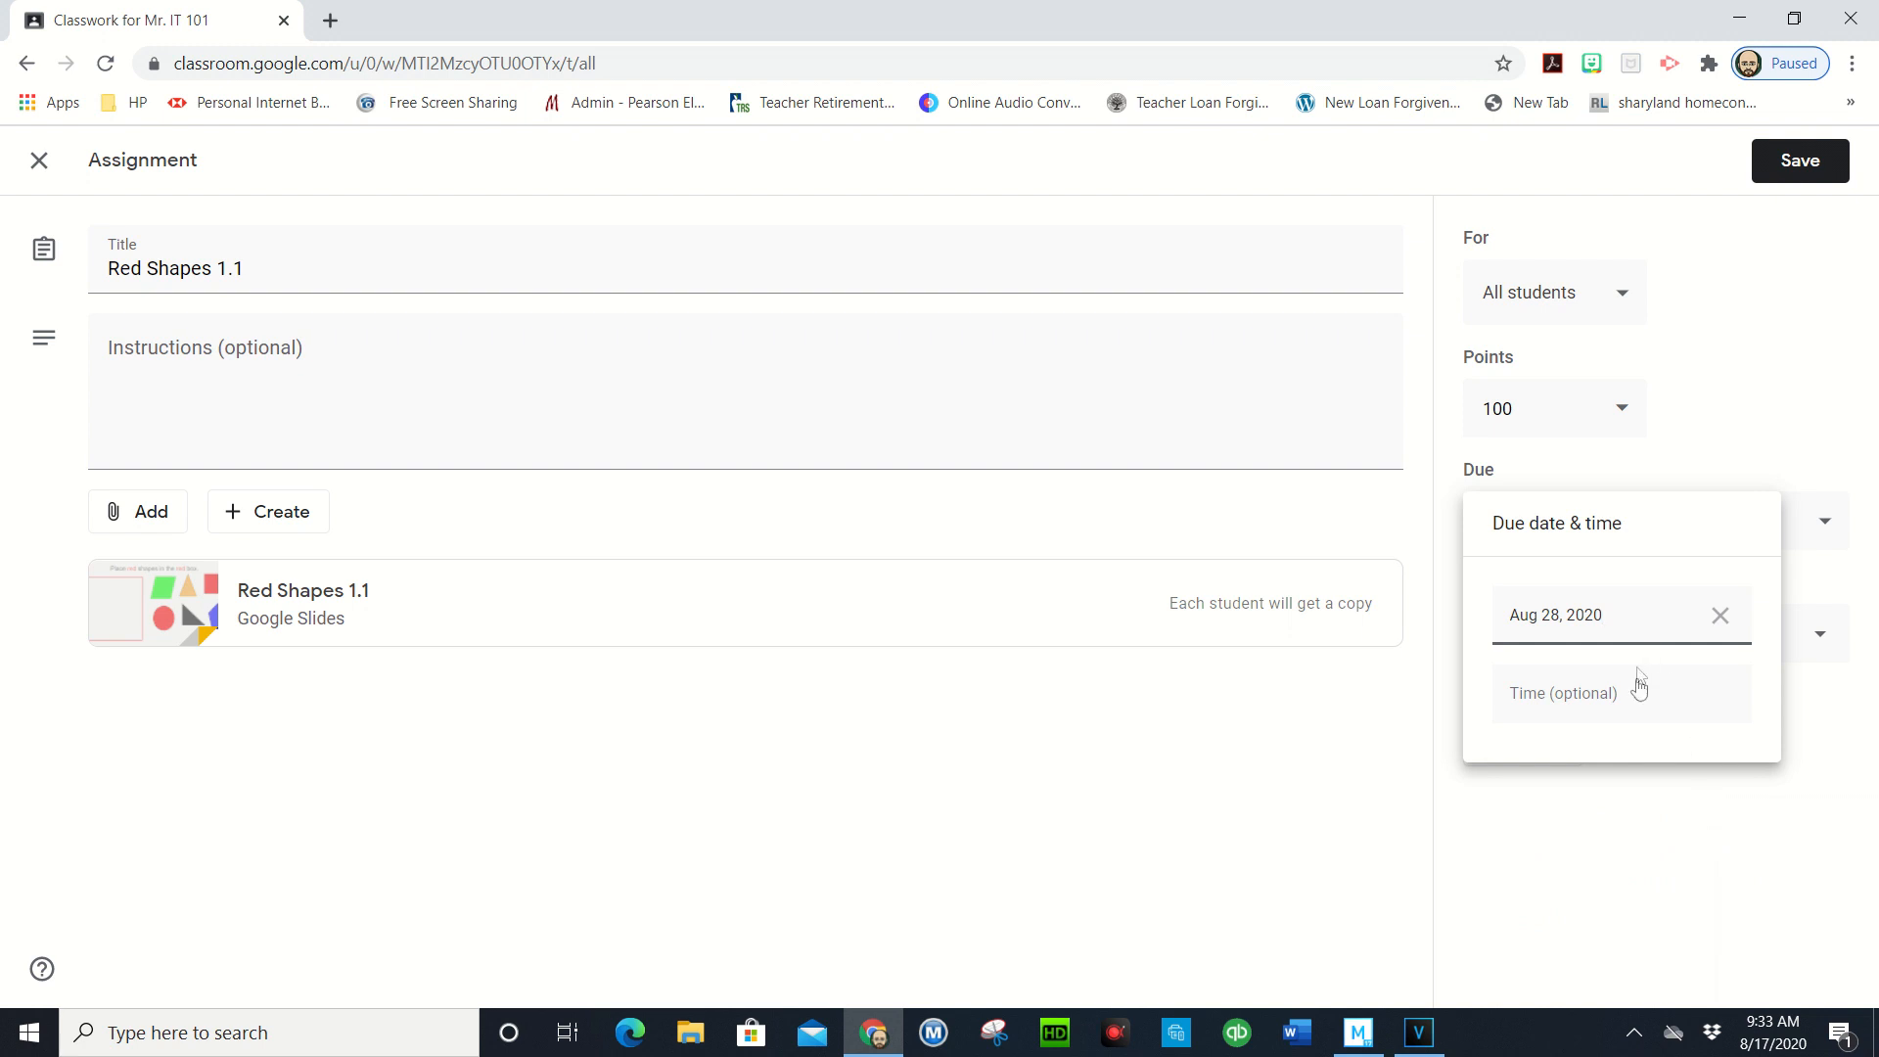
pyautogui.click(1543, 640)
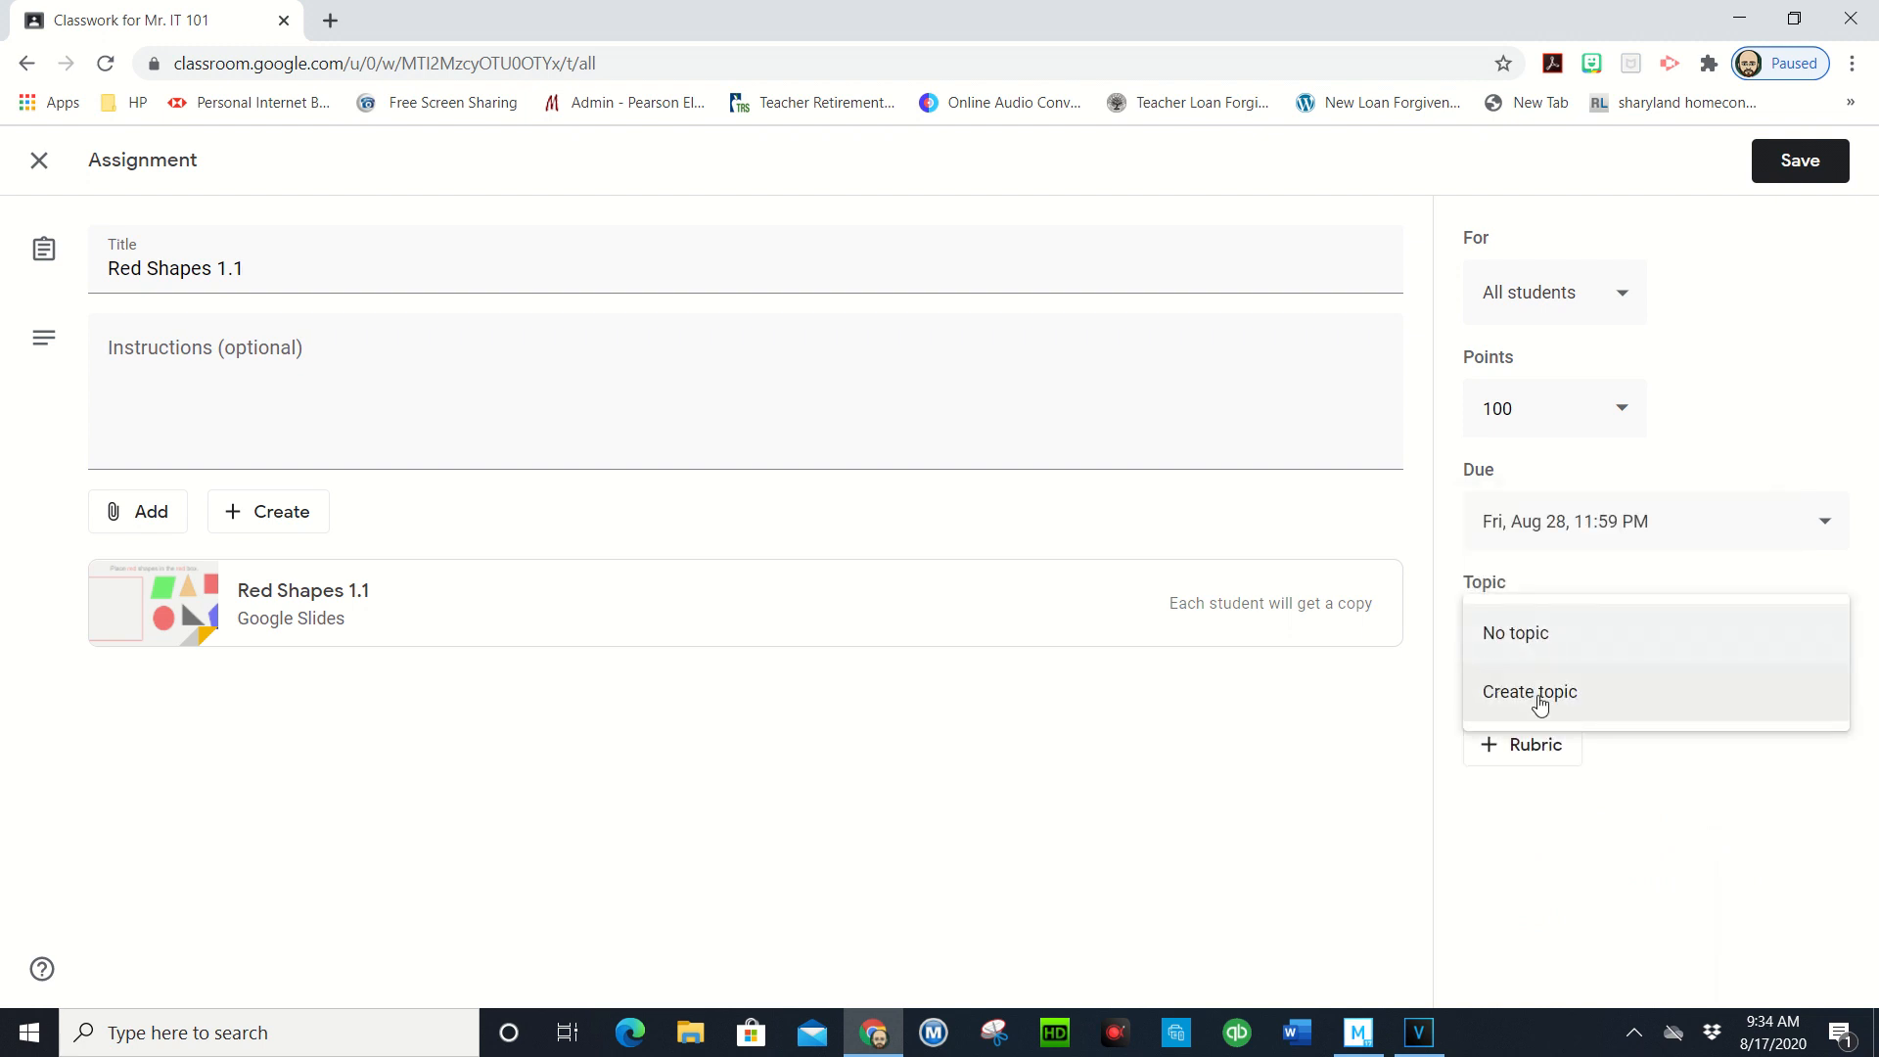
# - Create a new topic named 'Shapes' for the assignment
pyautogui.click(1534, 707)
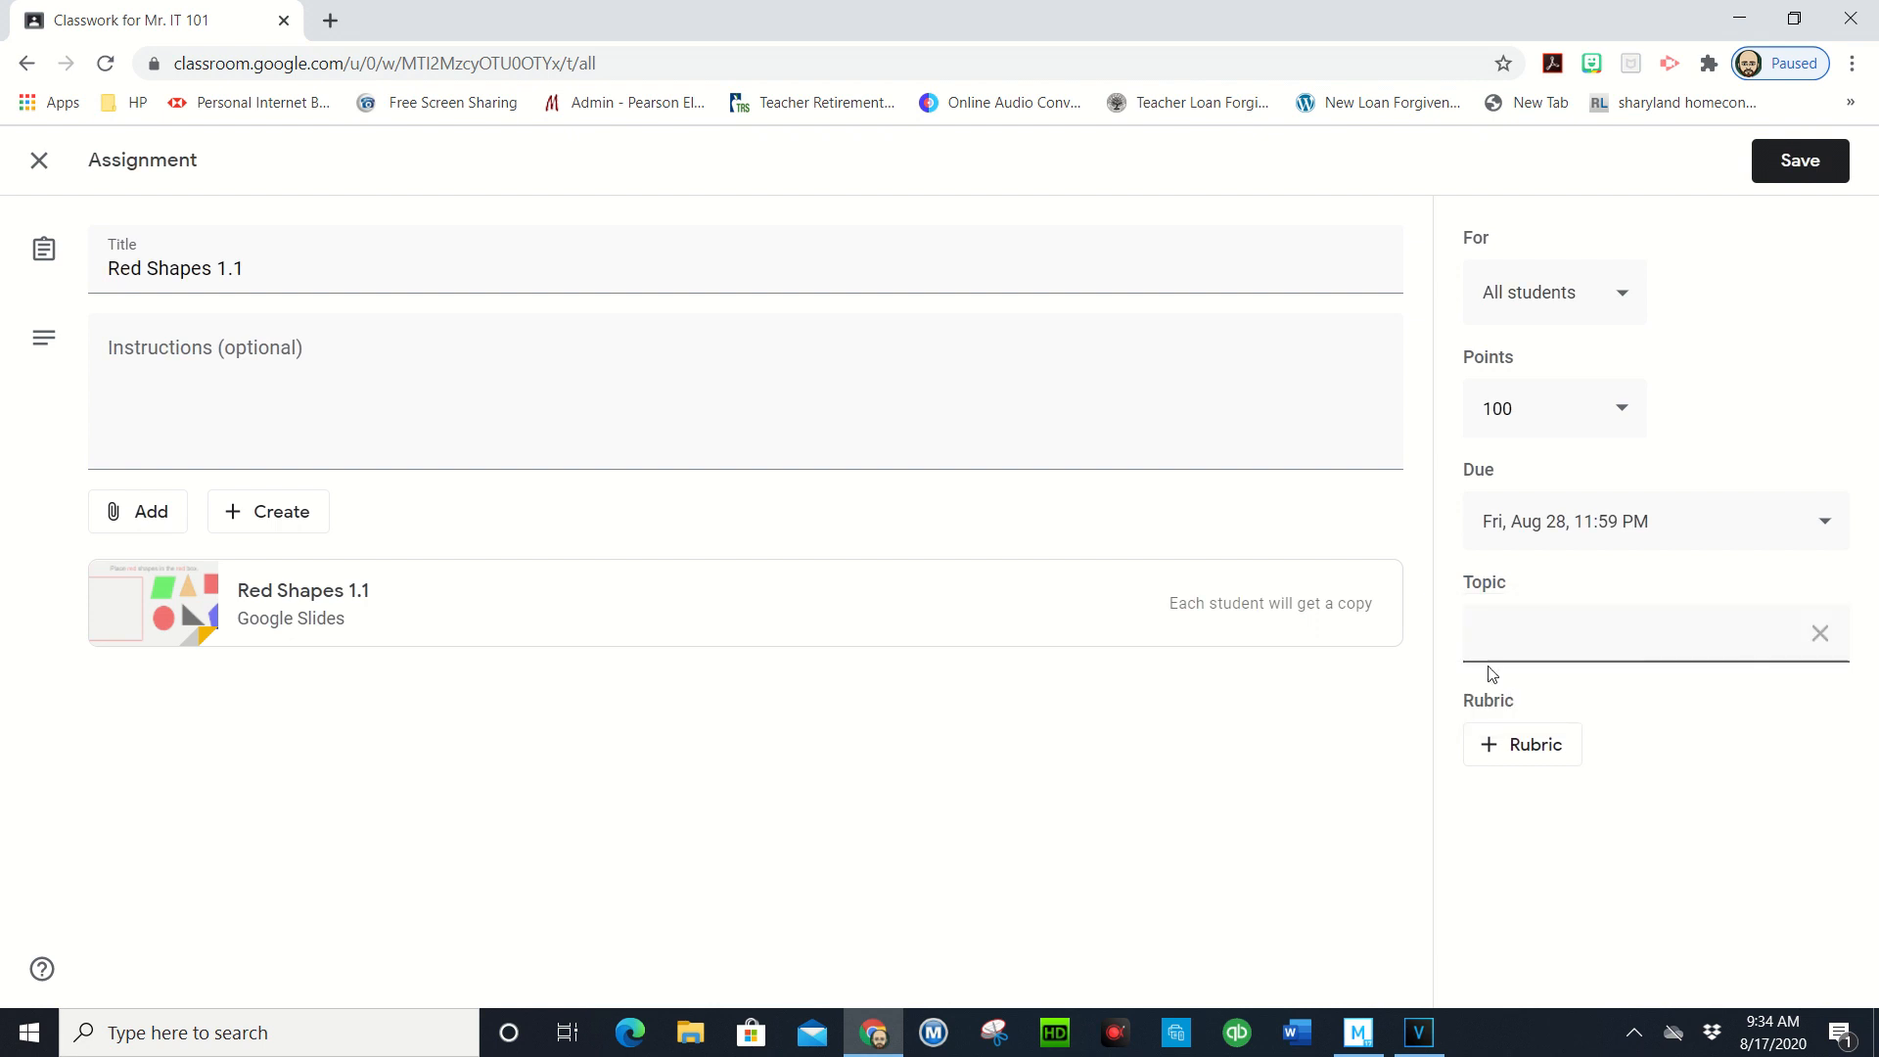
pyautogui.write('Shapres')
pyautogui.write('pe')
# - Save the due date and topic, check the Stream post, and return to Classwork
pyautogui.click(1804, 165)
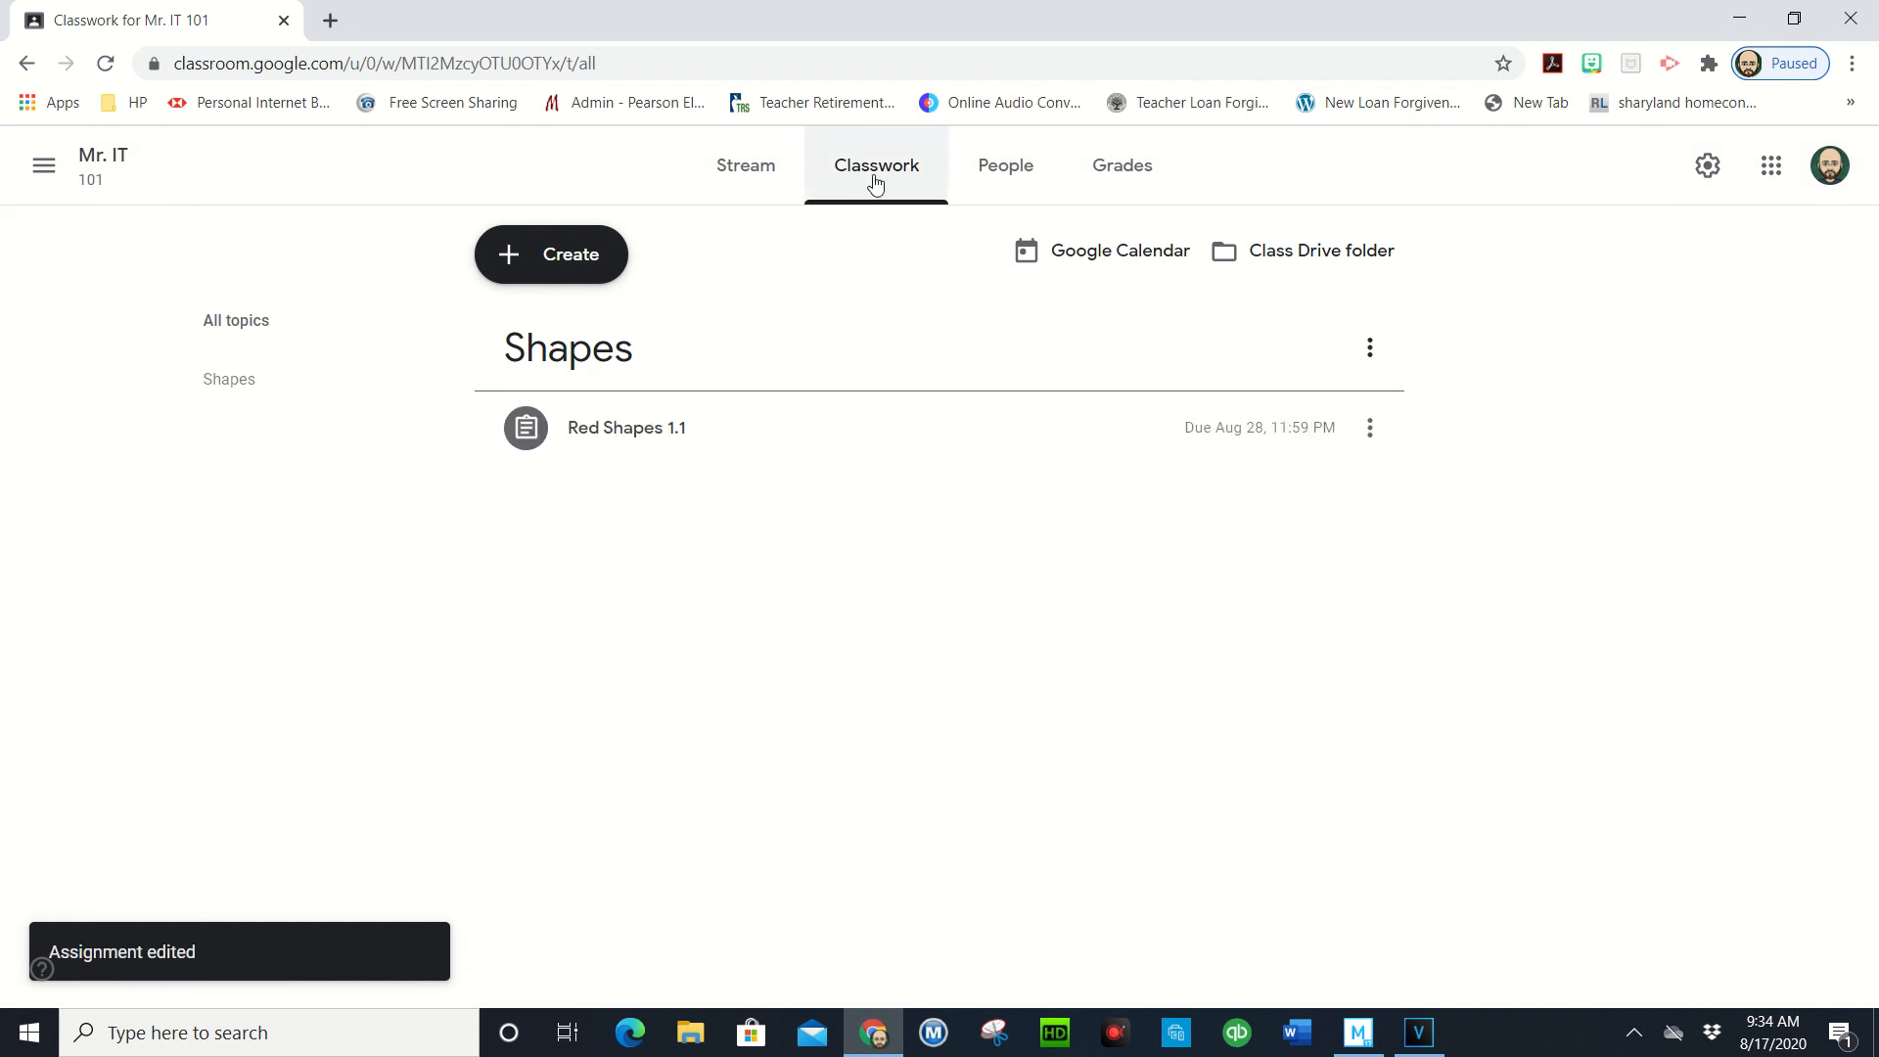
pyautogui.click(758, 185)
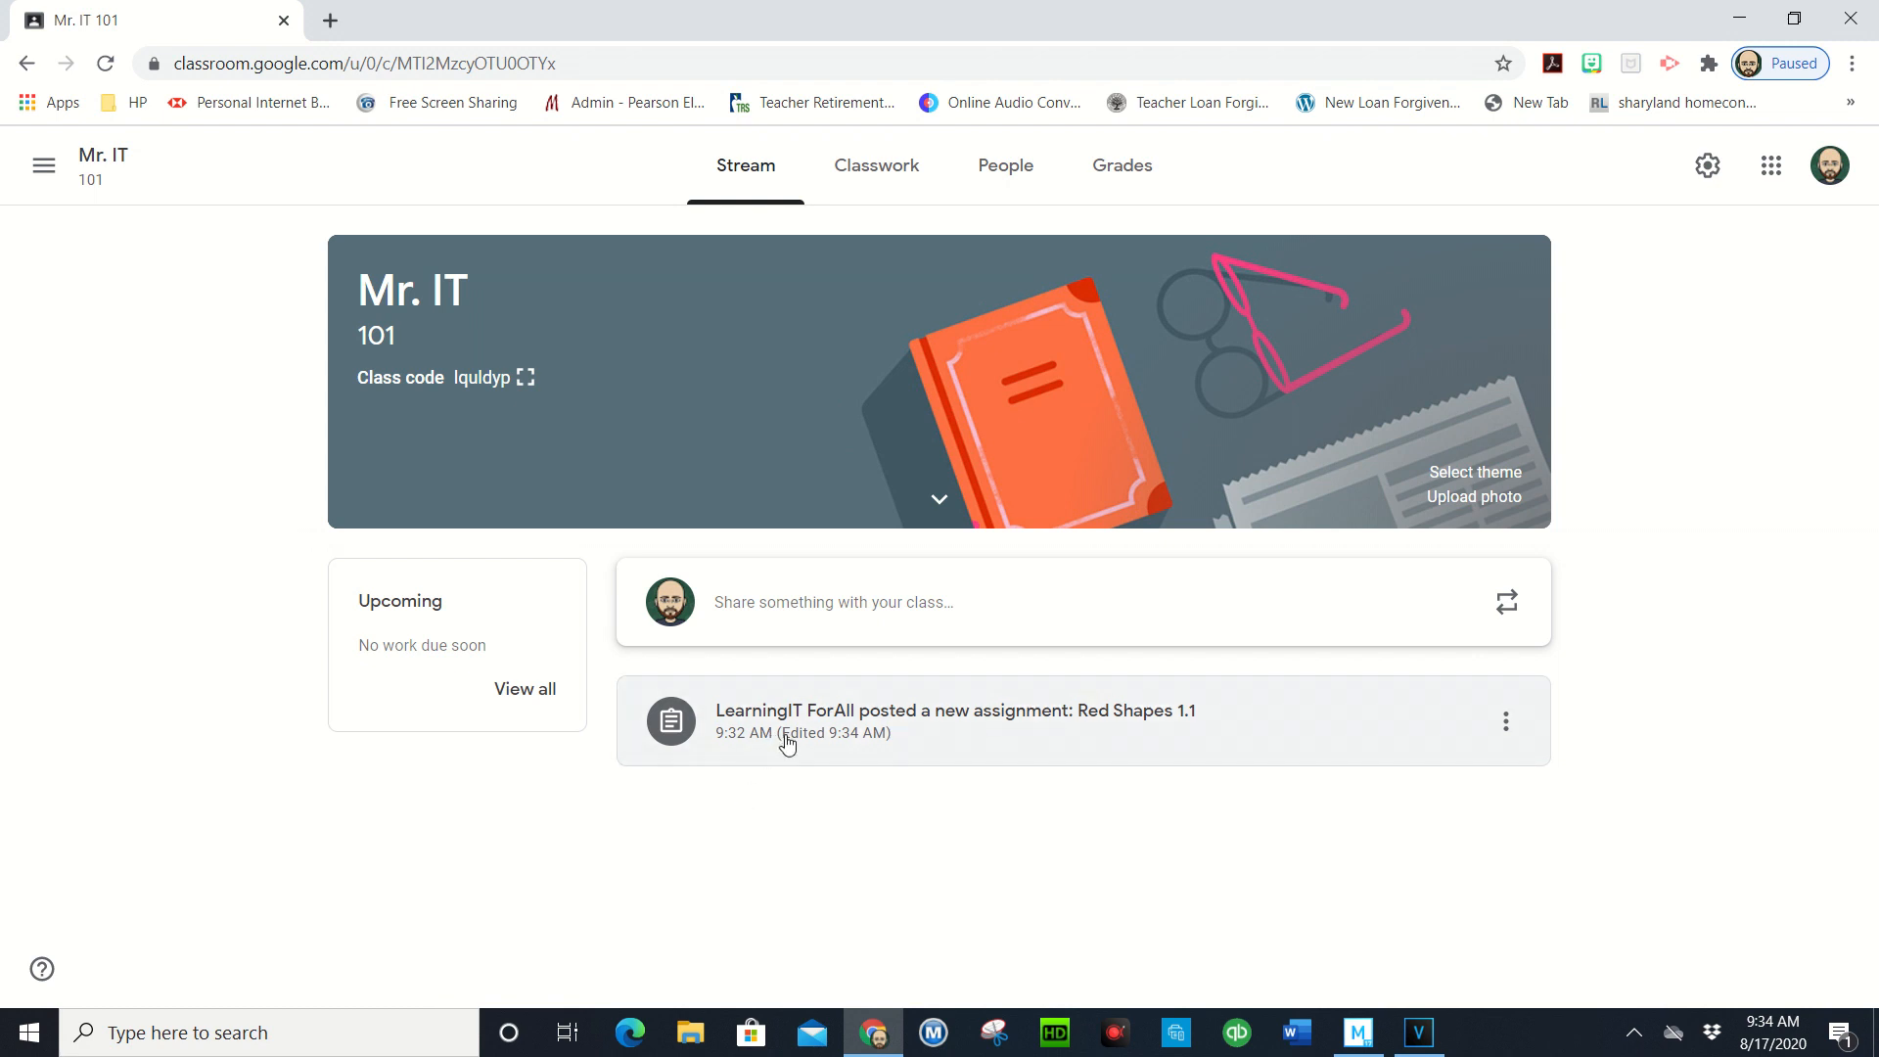
pyautogui.click(880, 184)
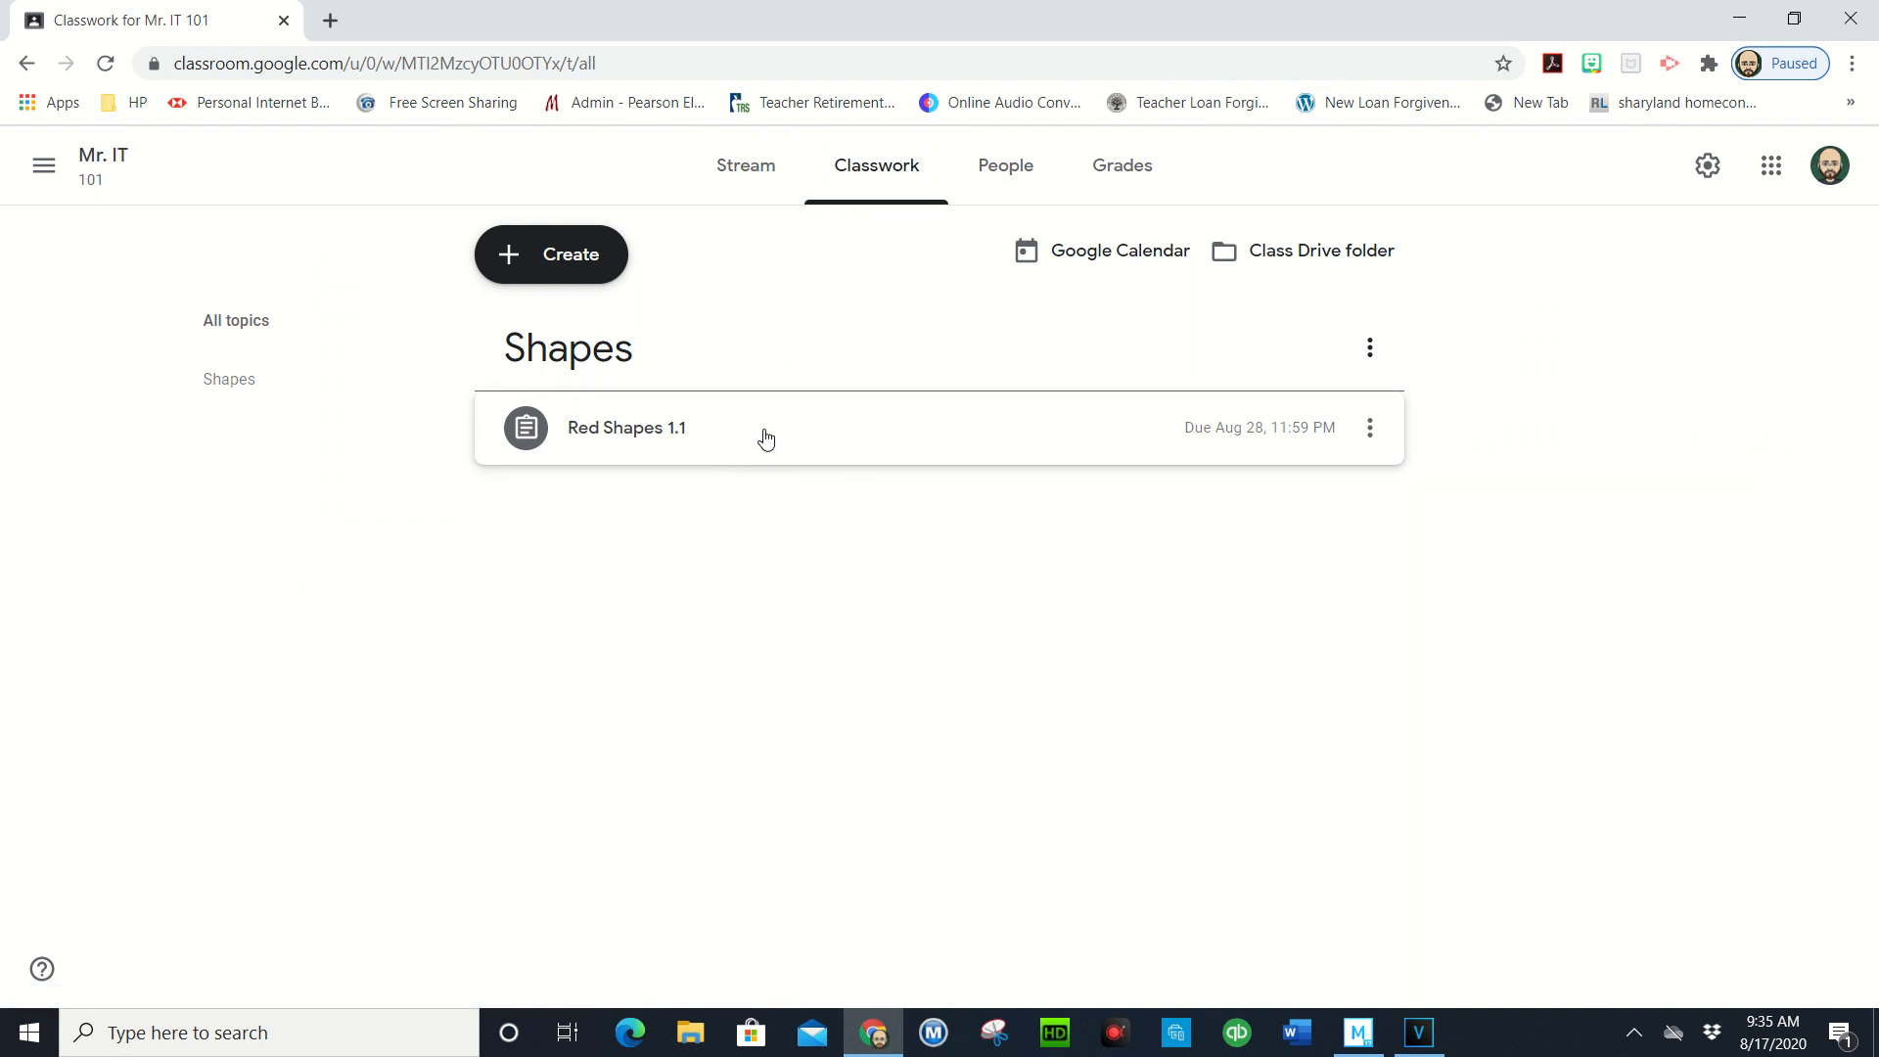
# - Browse the People and Grades pages and dismiss the gradebook tips
pyautogui.click(1000, 176)
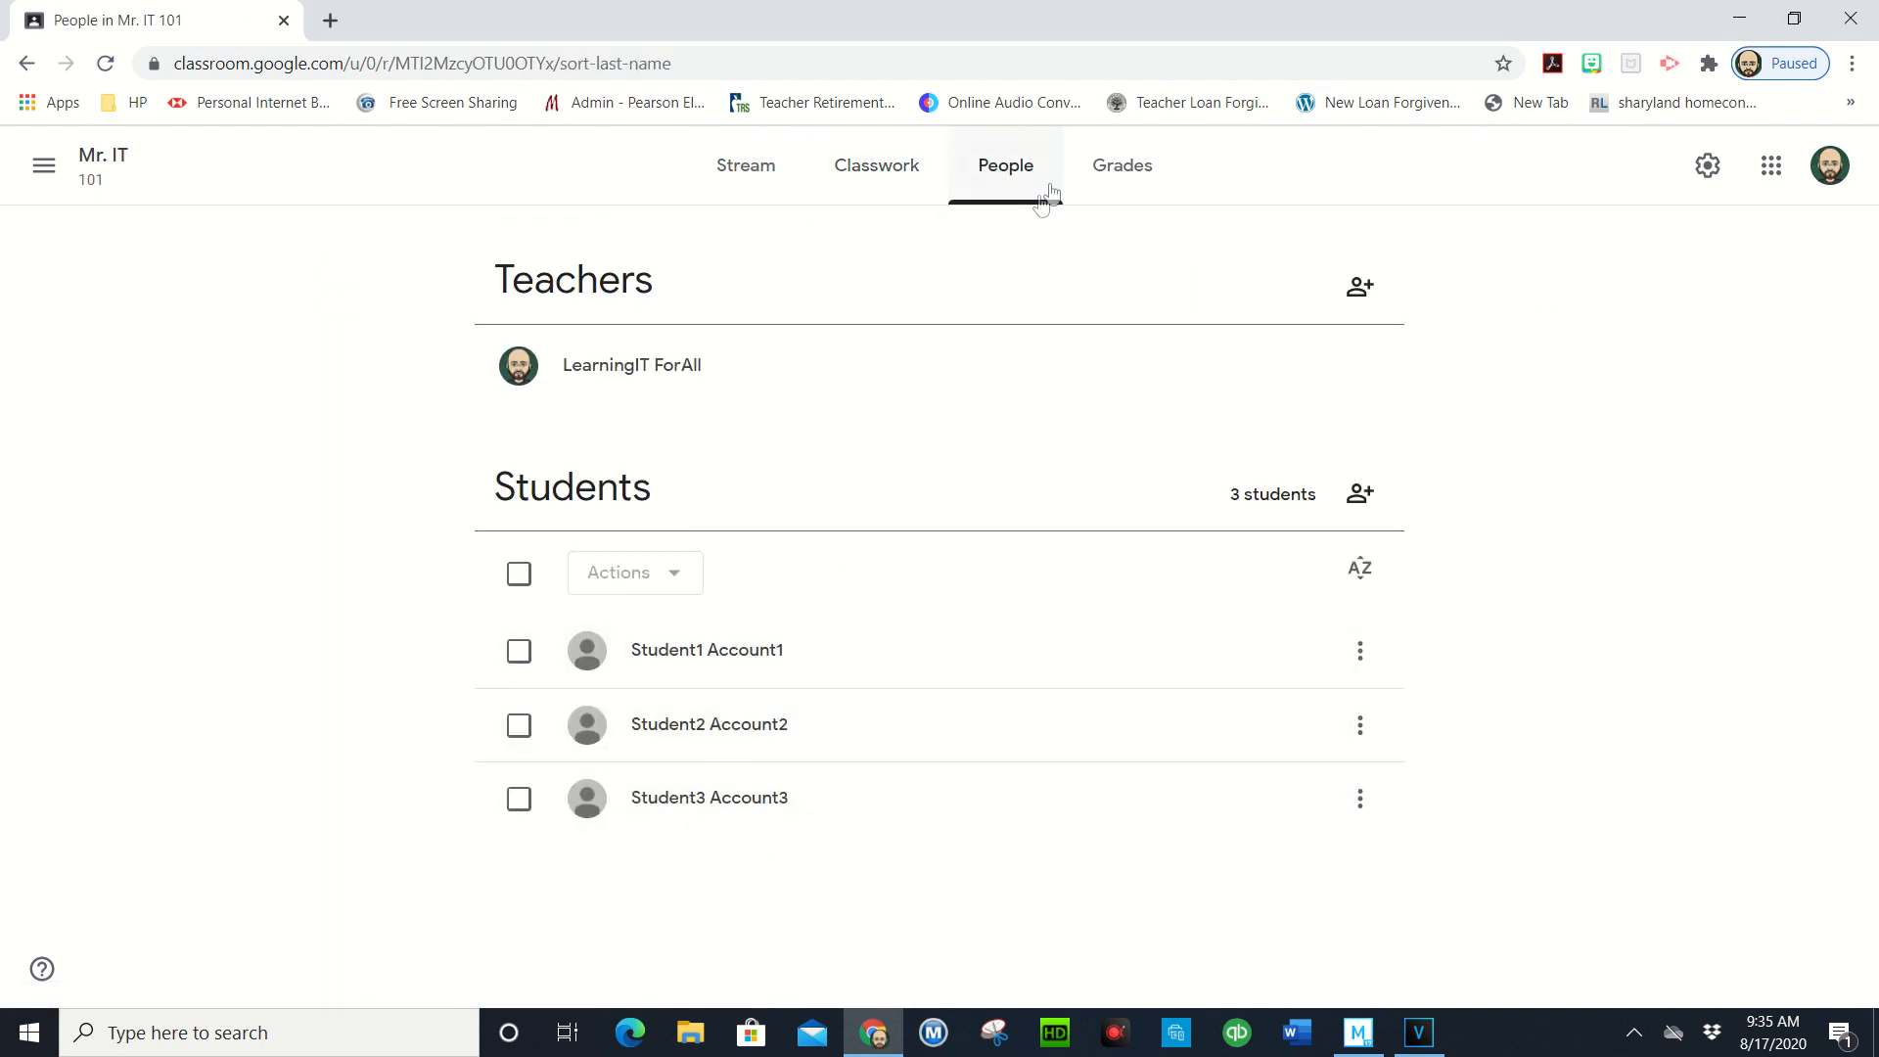
pyautogui.click(1114, 172)
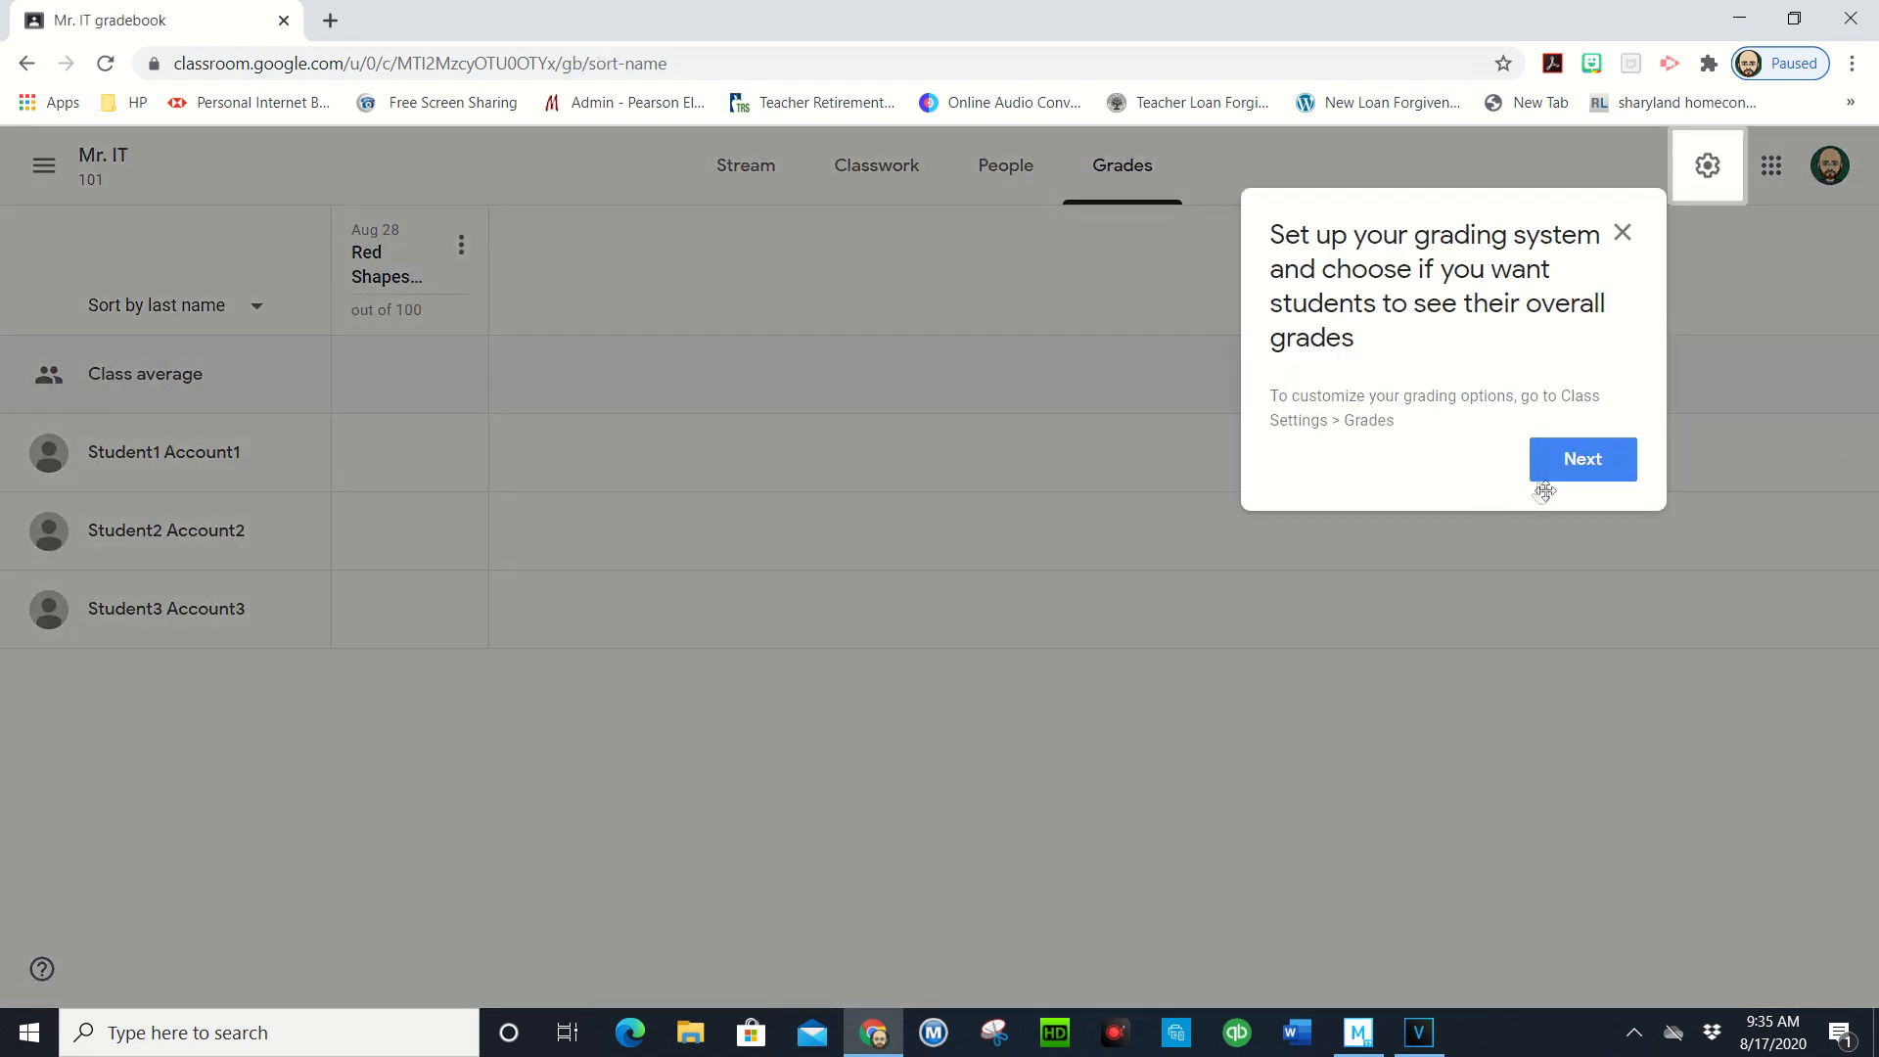
pyautogui.click(1573, 457)
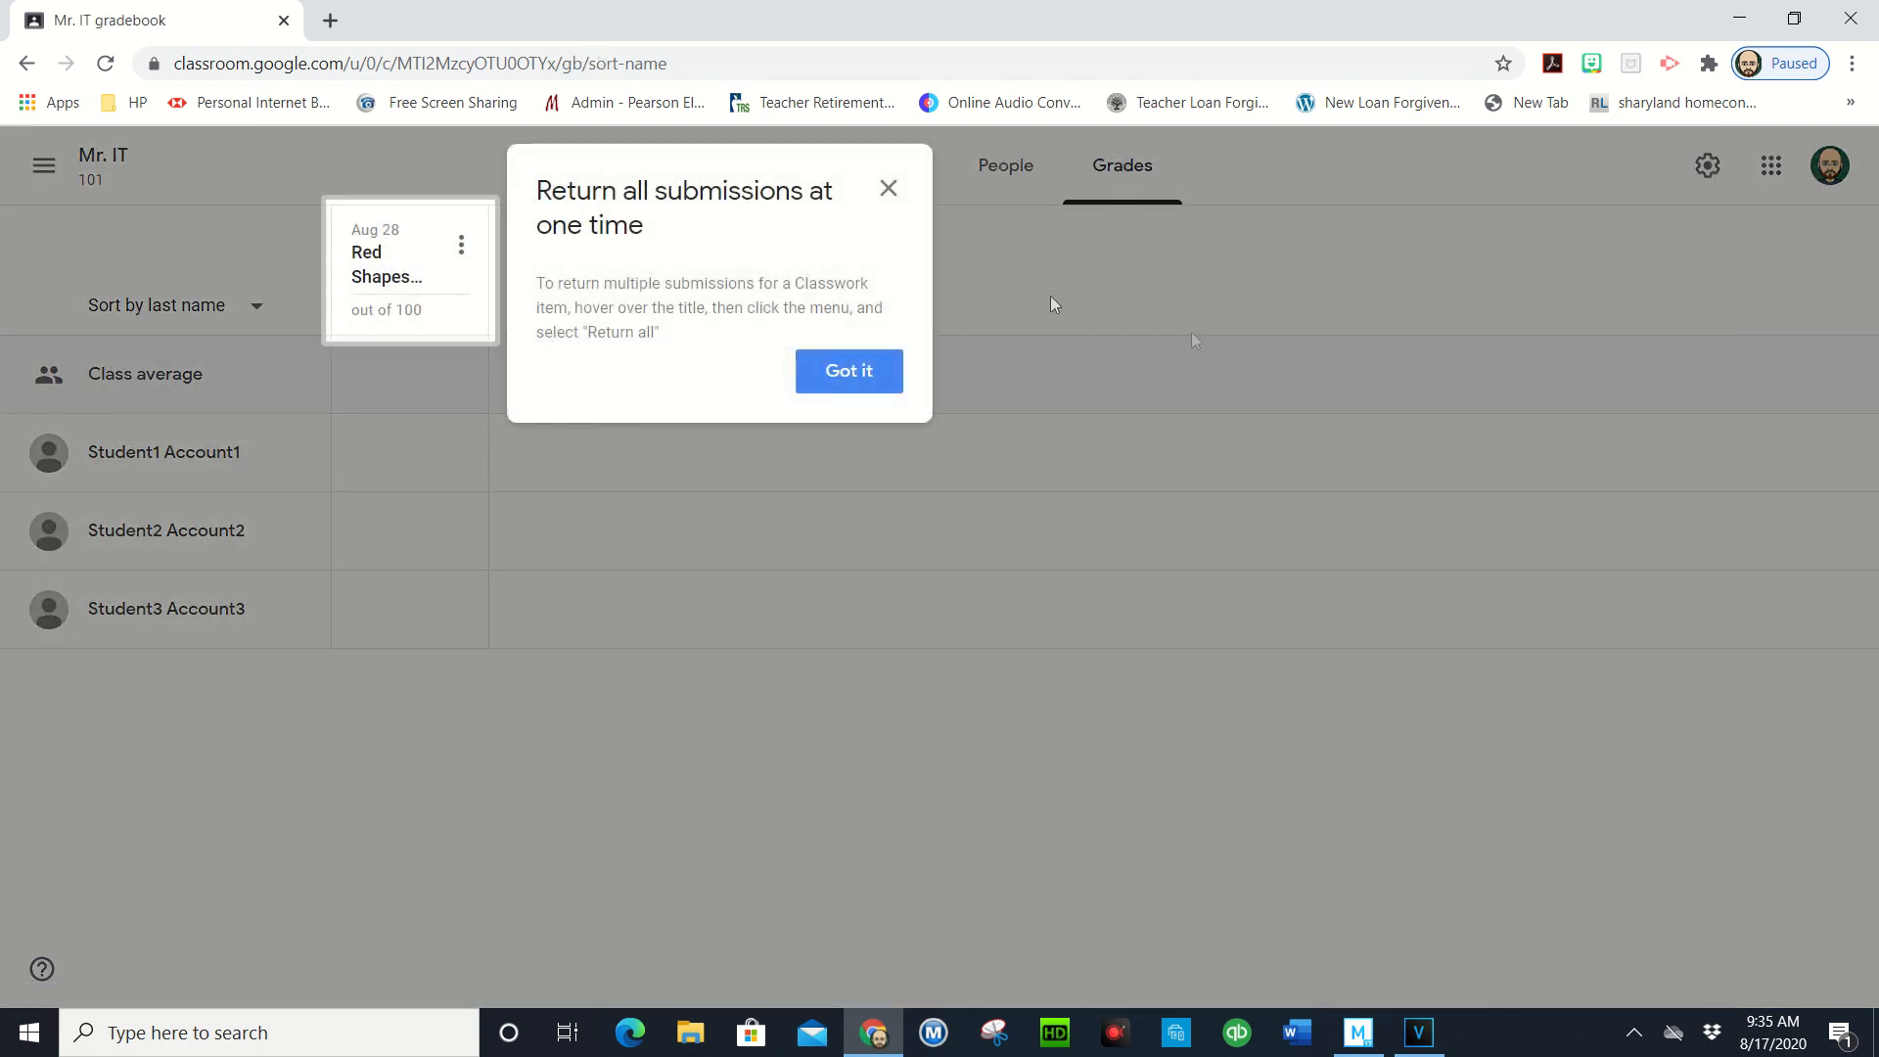
pyautogui.click(885, 378)
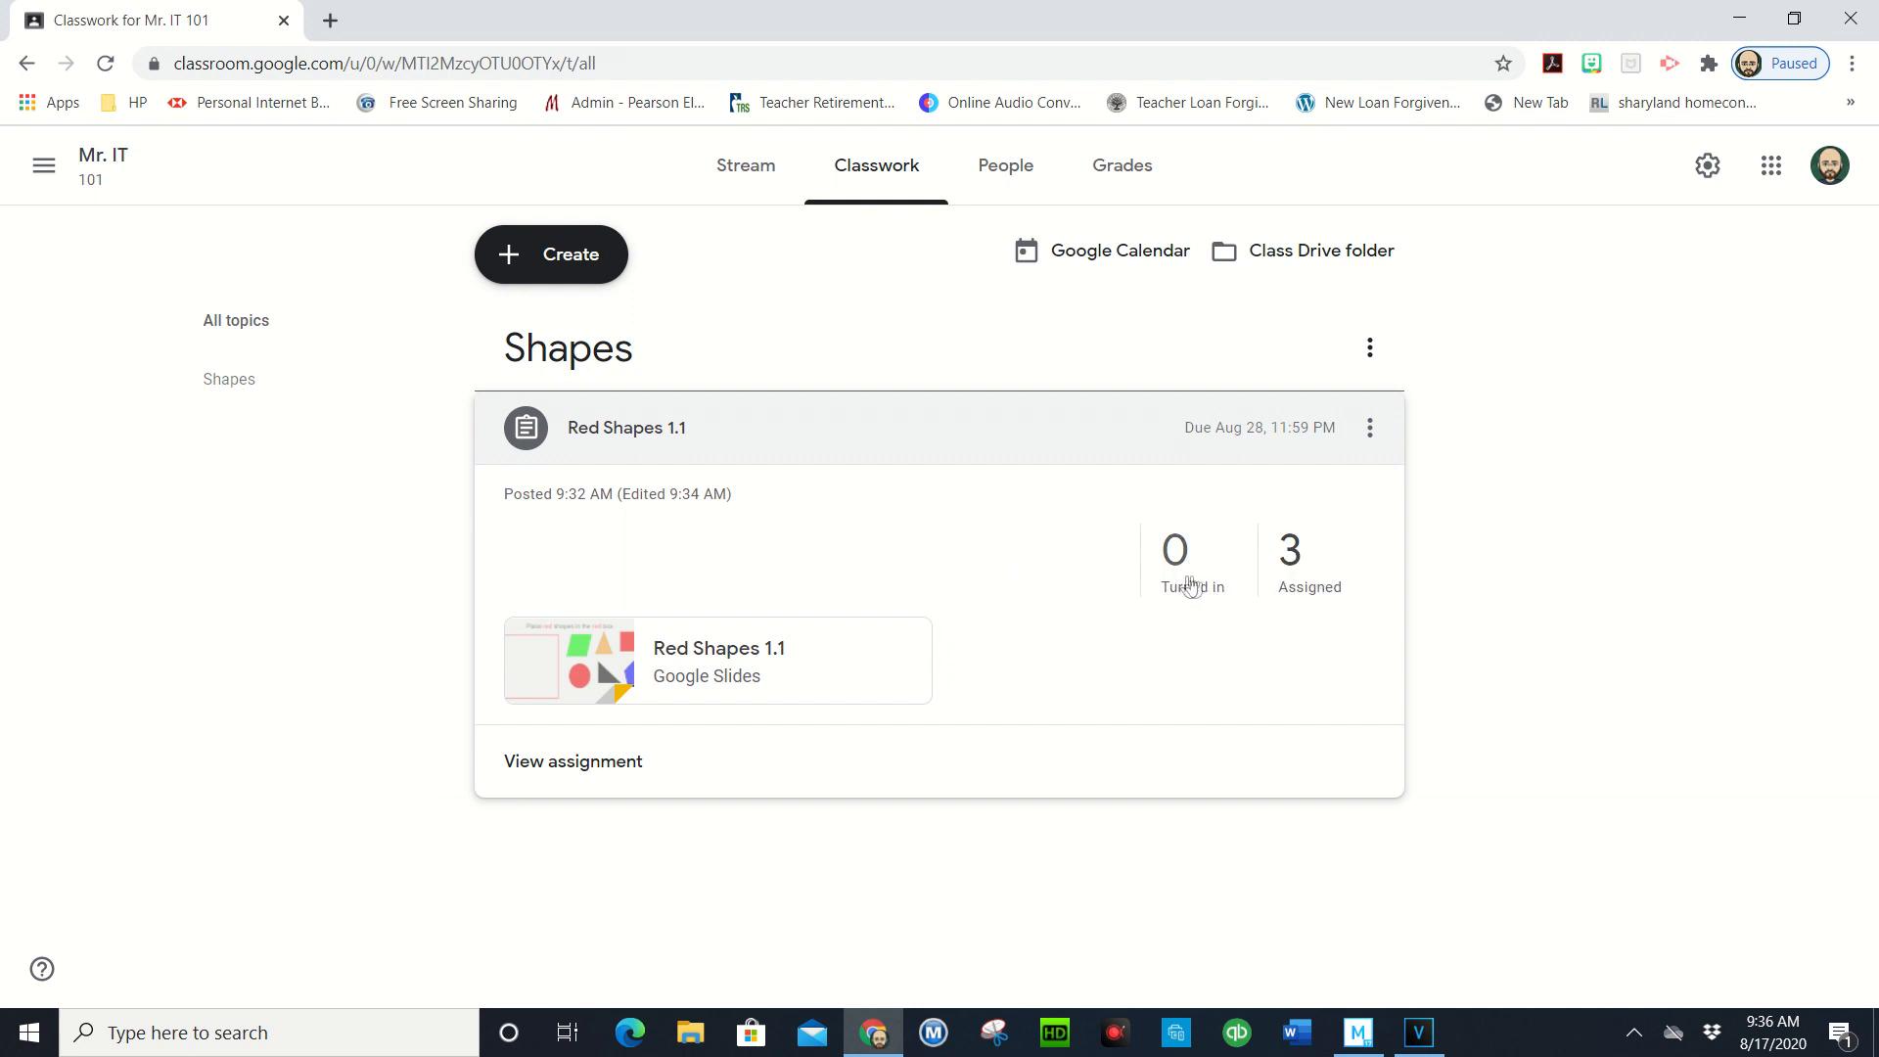
# - Open Red Shapes 1.1's student work and inspect the three students' rows
pyautogui.click(1291, 561)
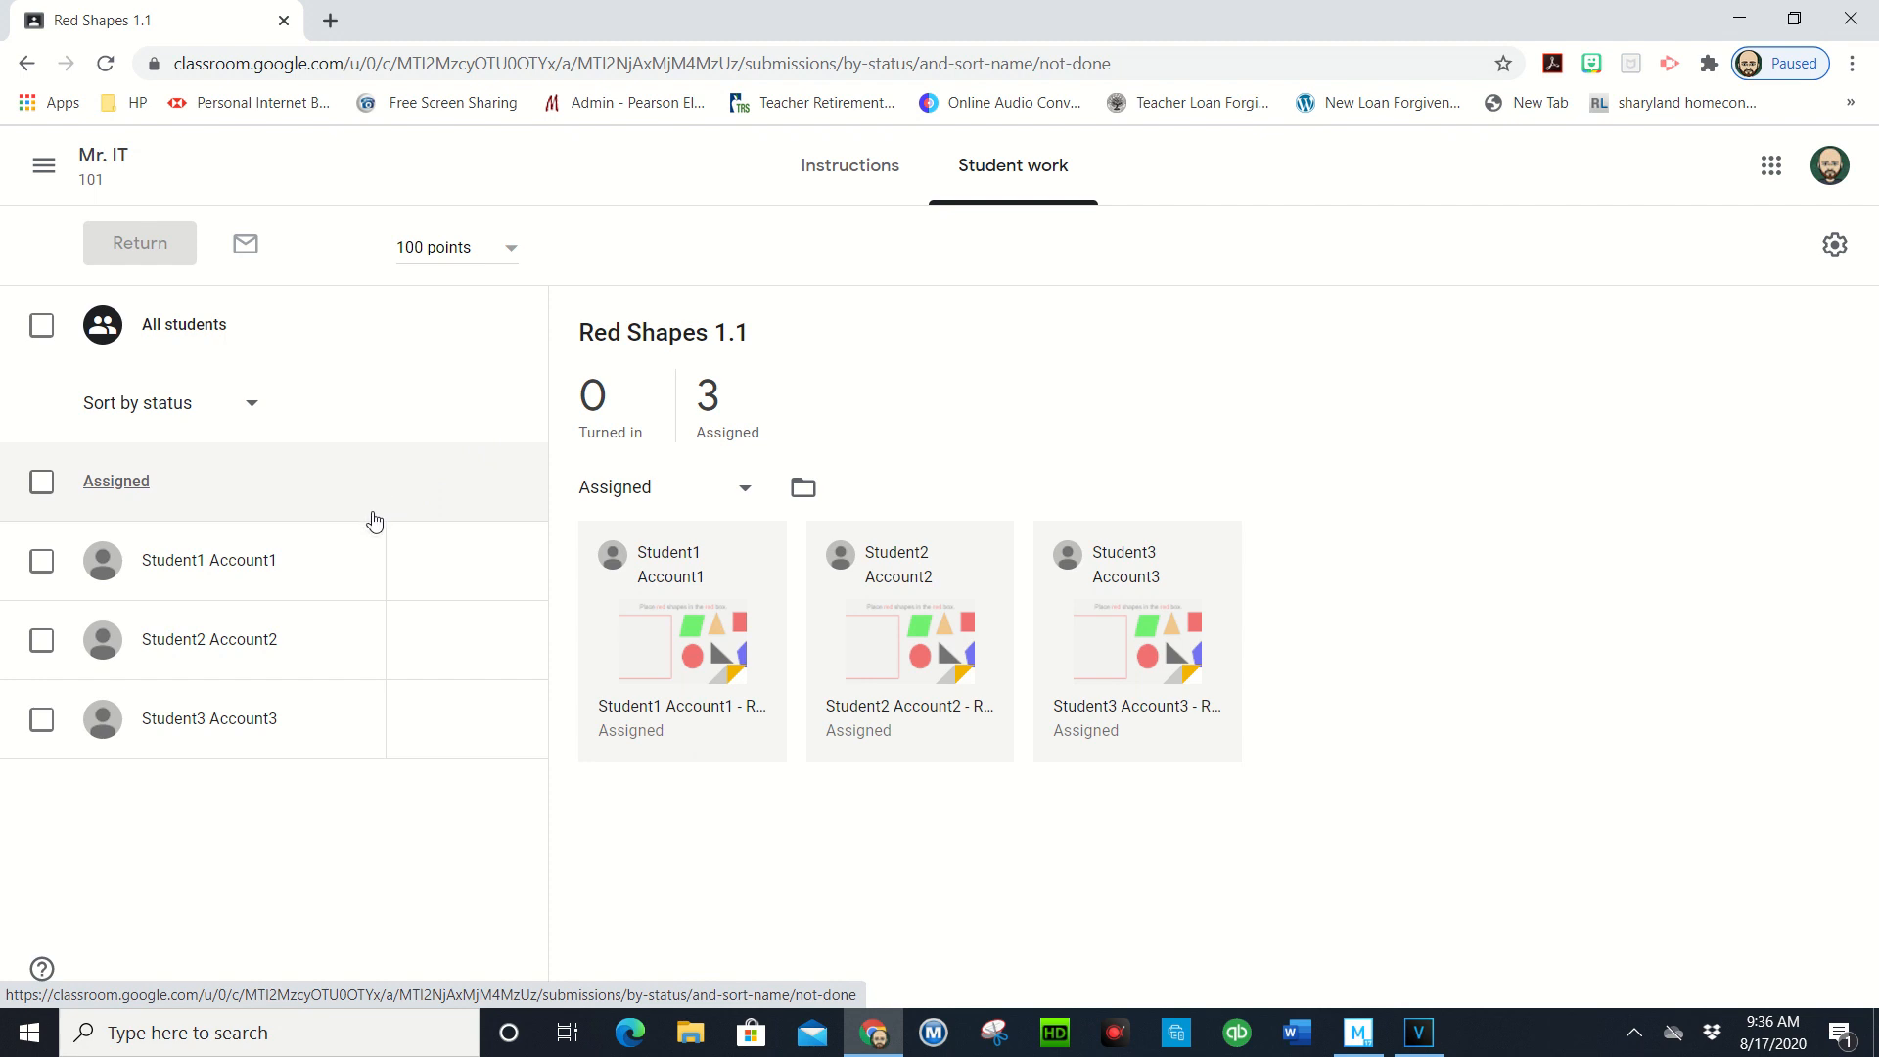
pyautogui.moveTo(453, 581)
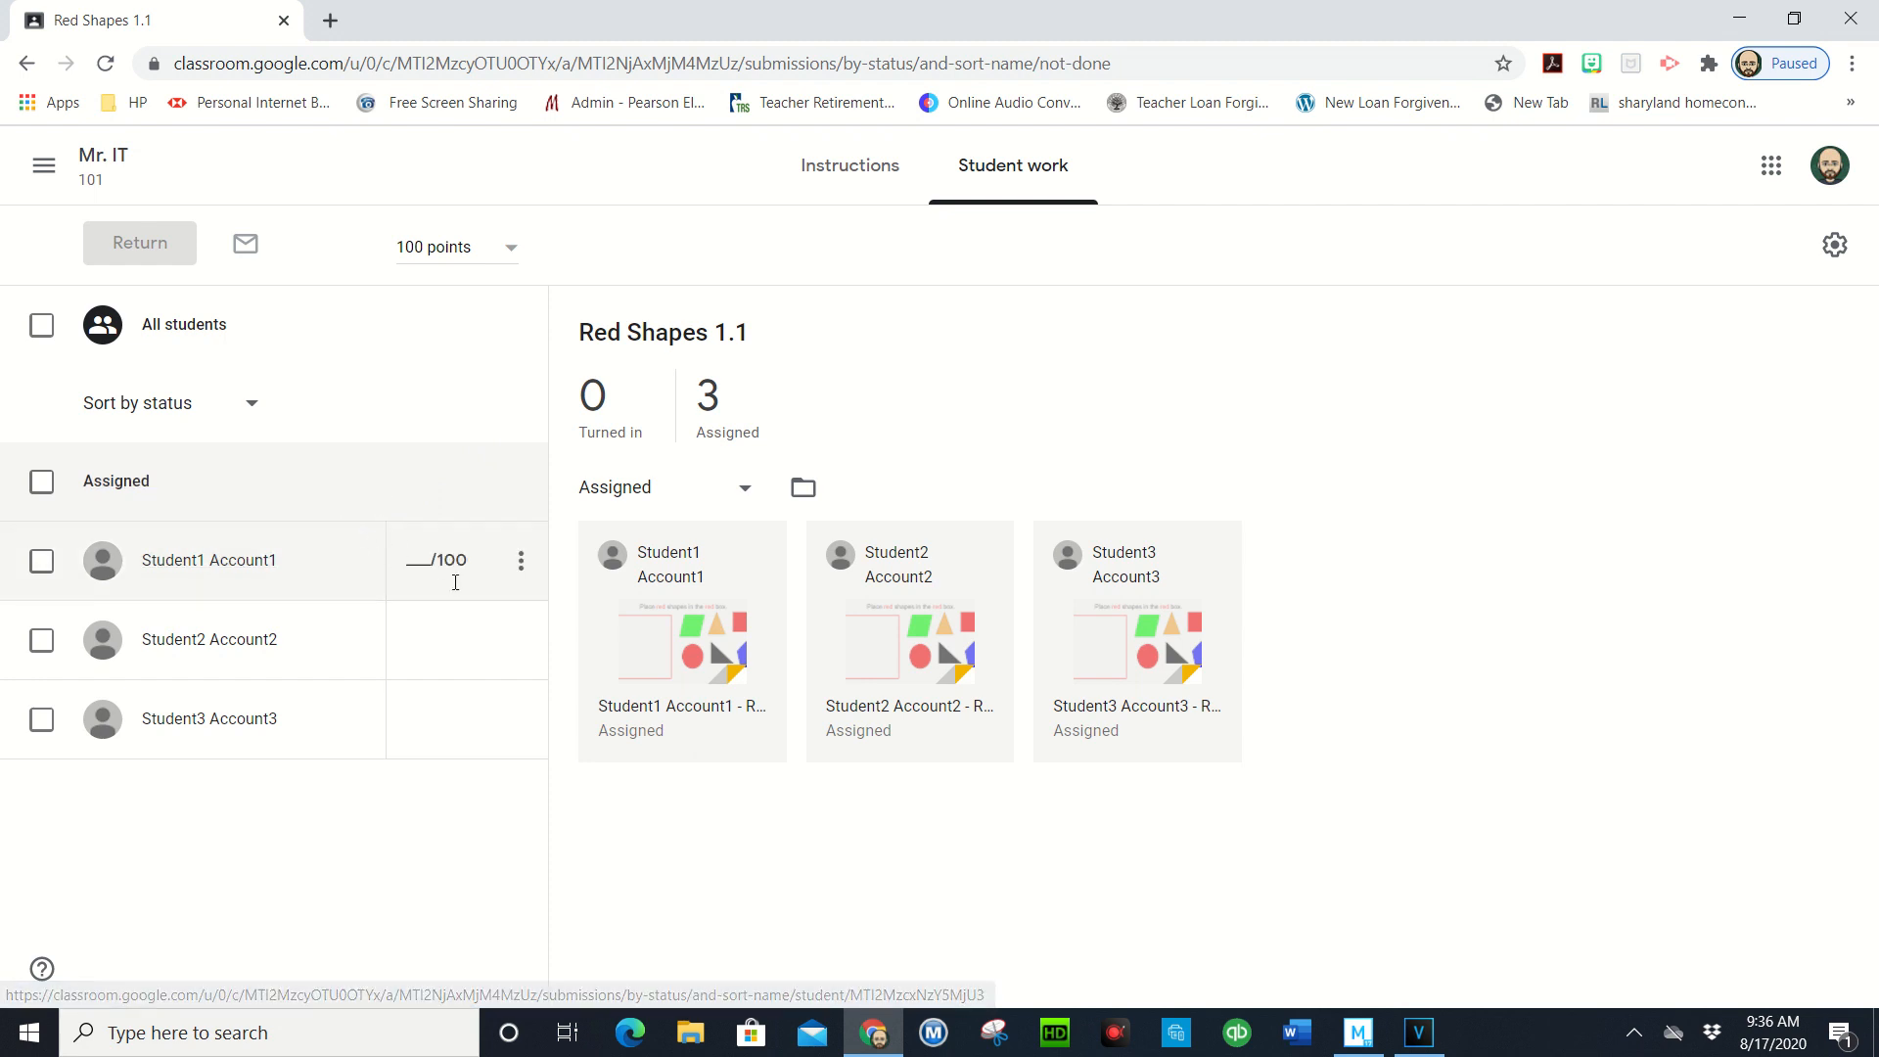
pyautogui.moveTo(480, 614)
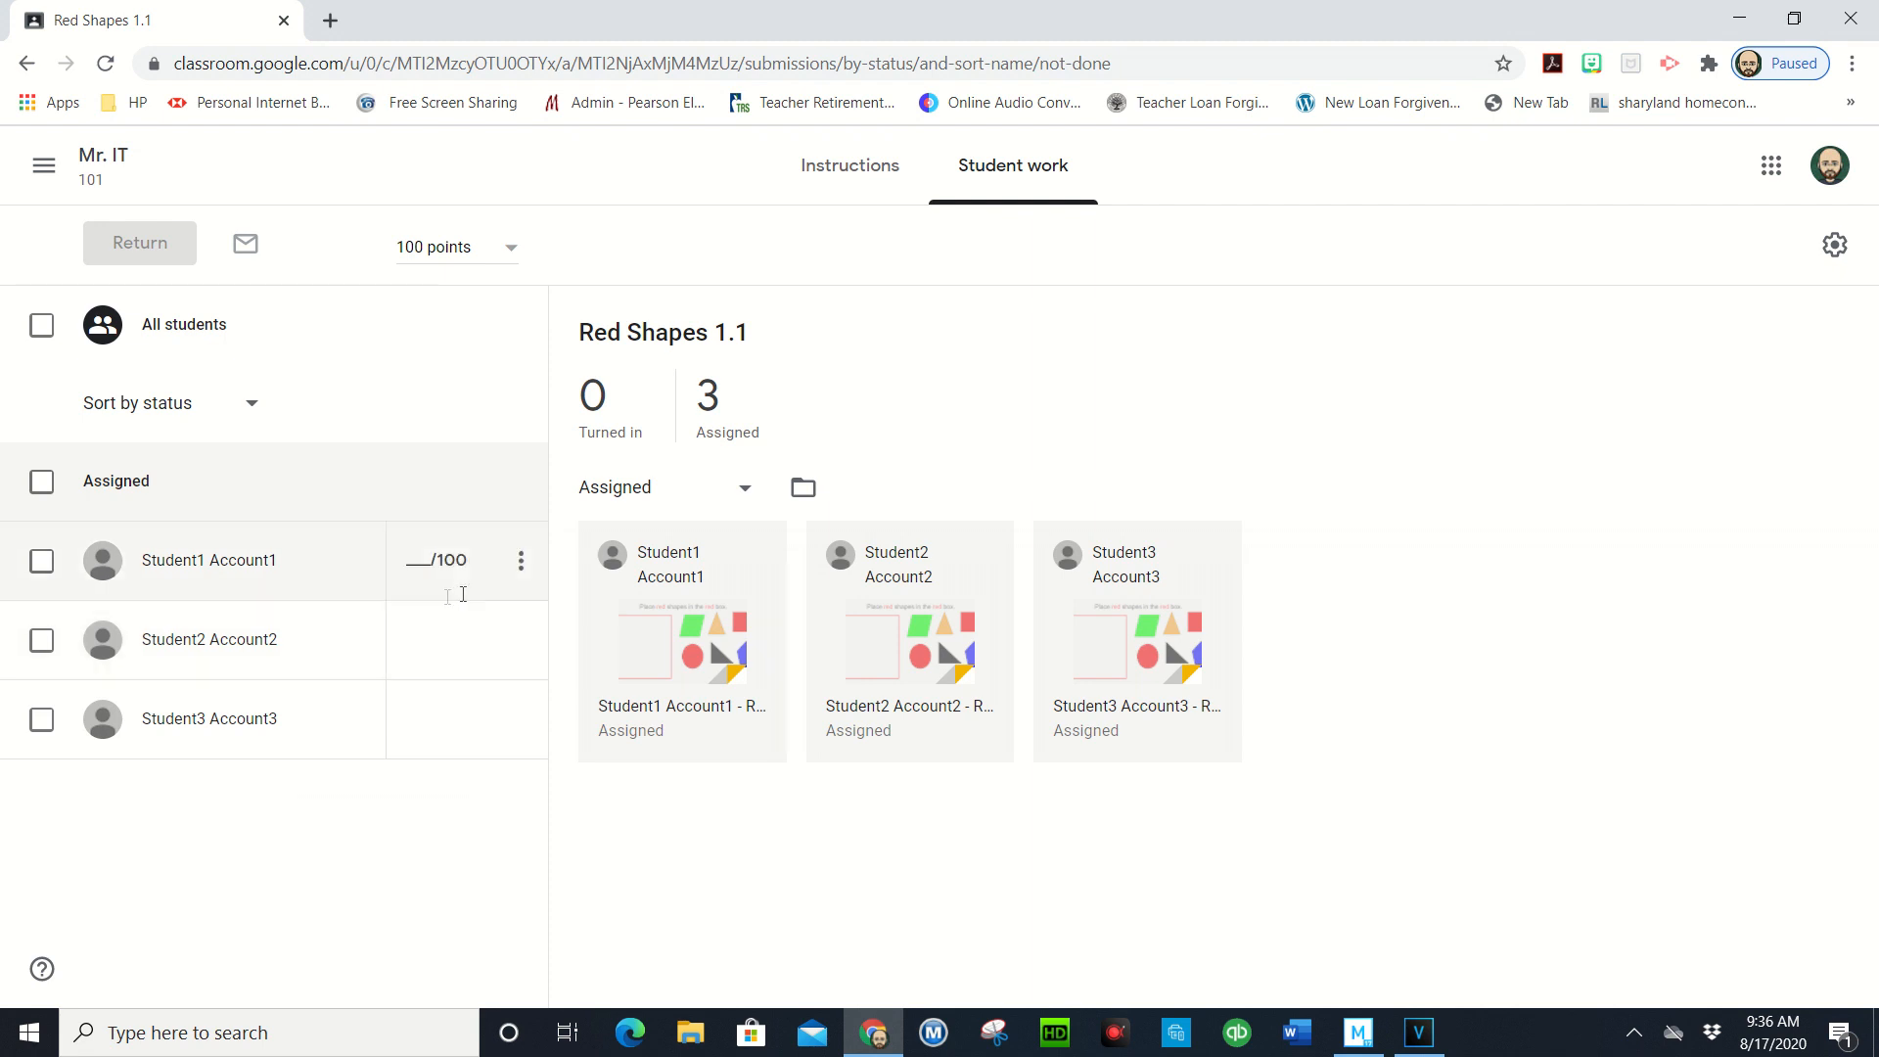